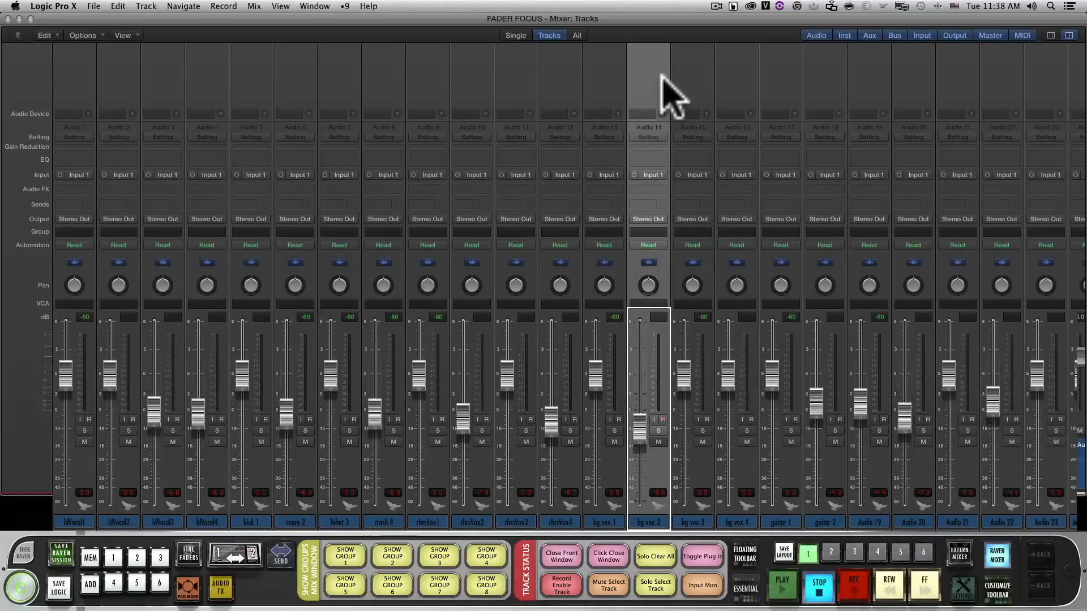
Select all mixer channel strips and assign them together to Group 1
key(super+a)
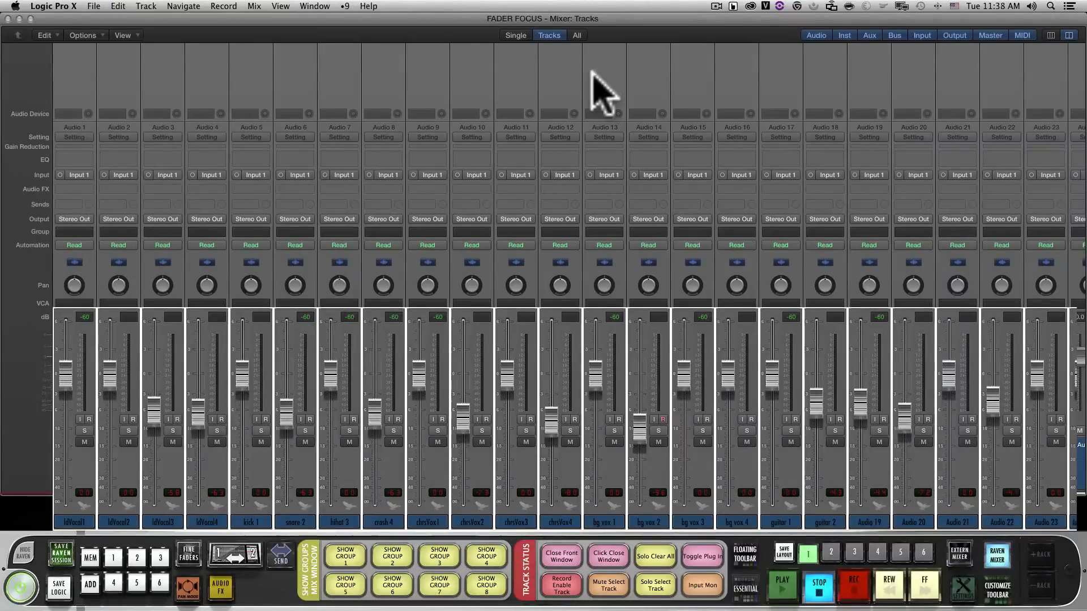
click(619, 233)
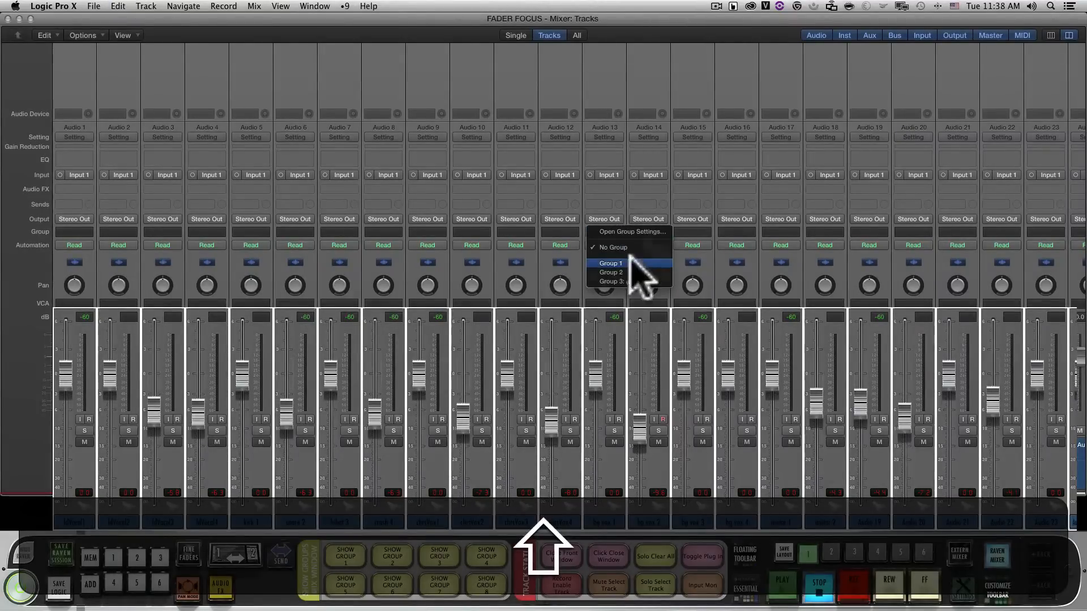
click(630, 263)
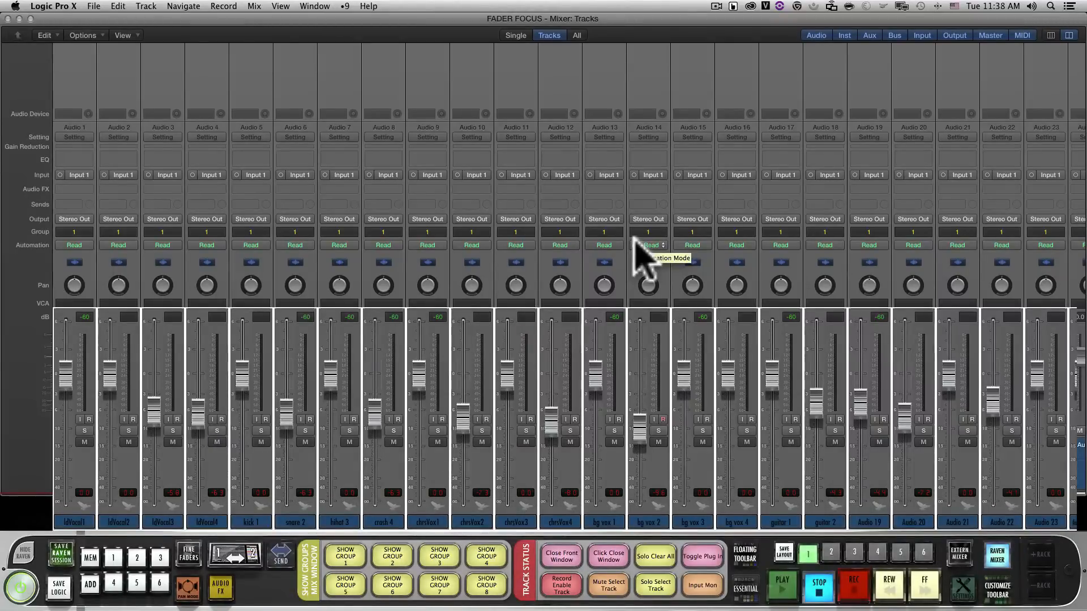
Add the channels Audio 1 through Audio 12 to Group 2 in addition to Group 1
click(605, 77)
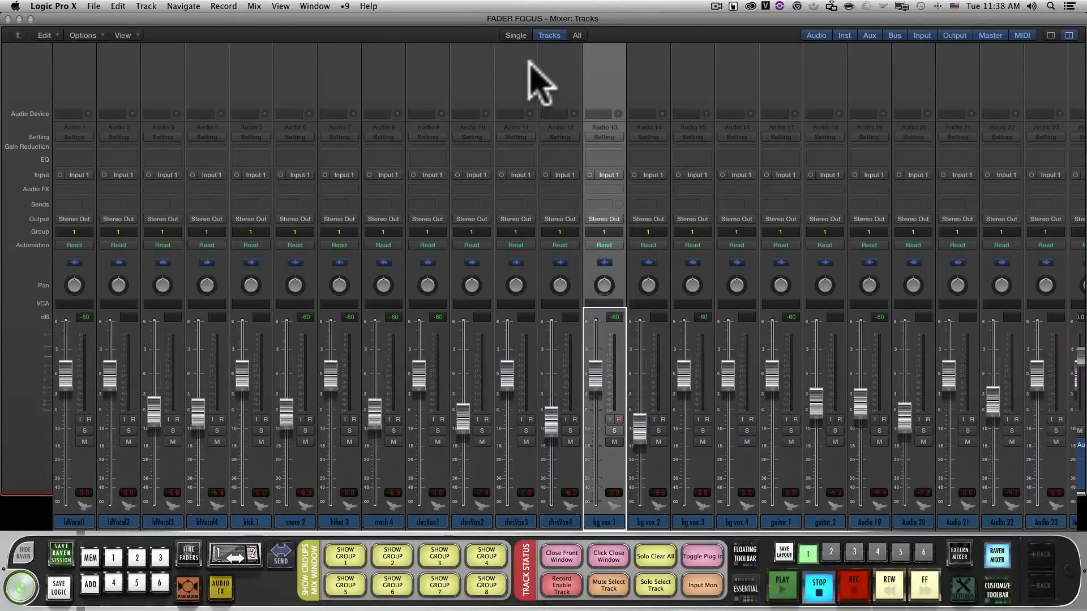
click(578, 73)
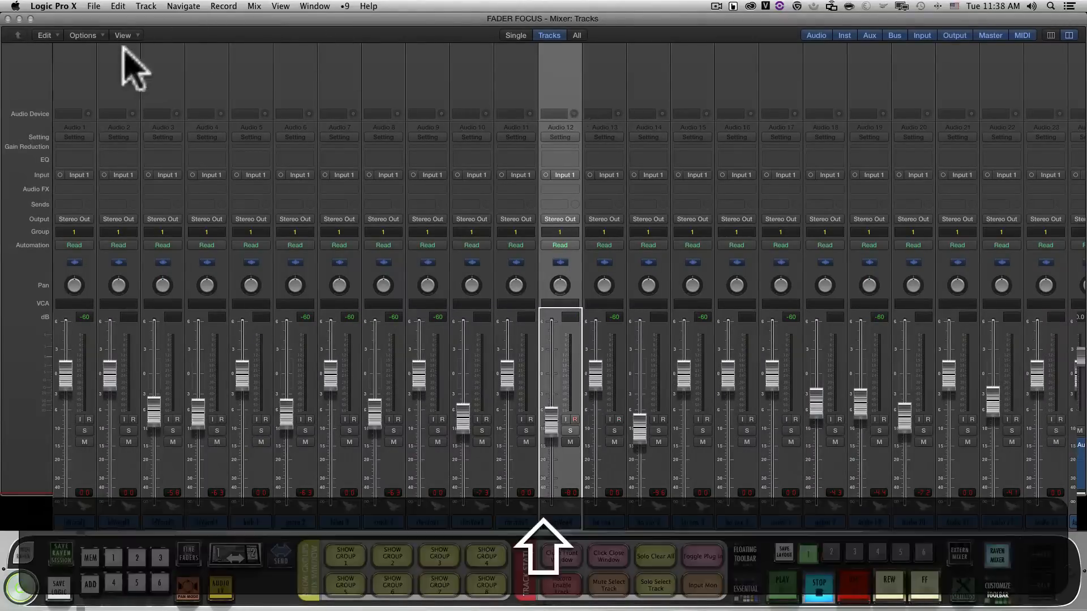
shift+click(90, 62)
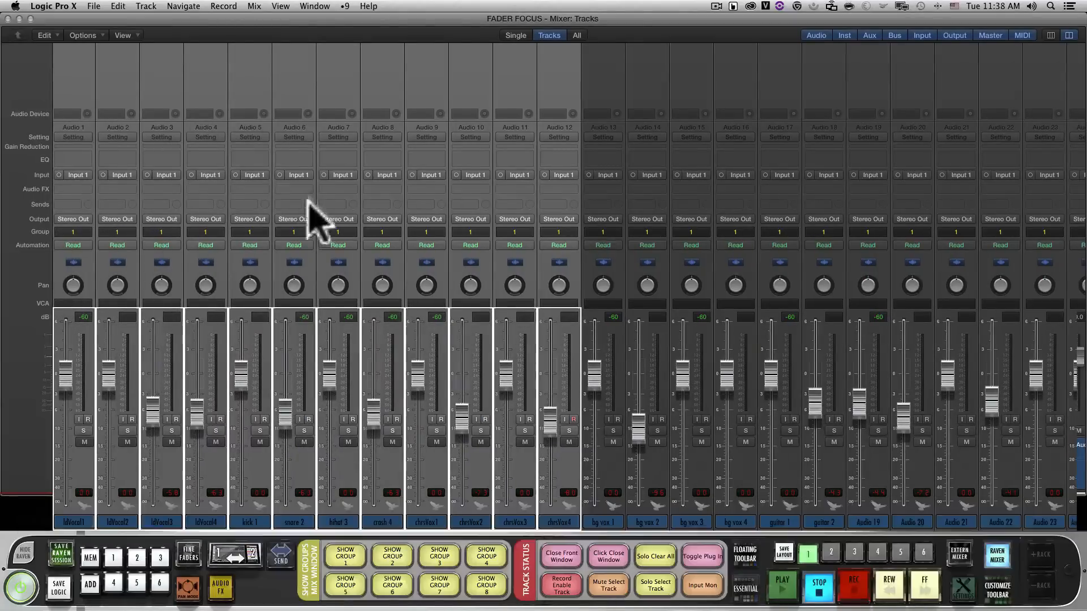
click(342, 232)
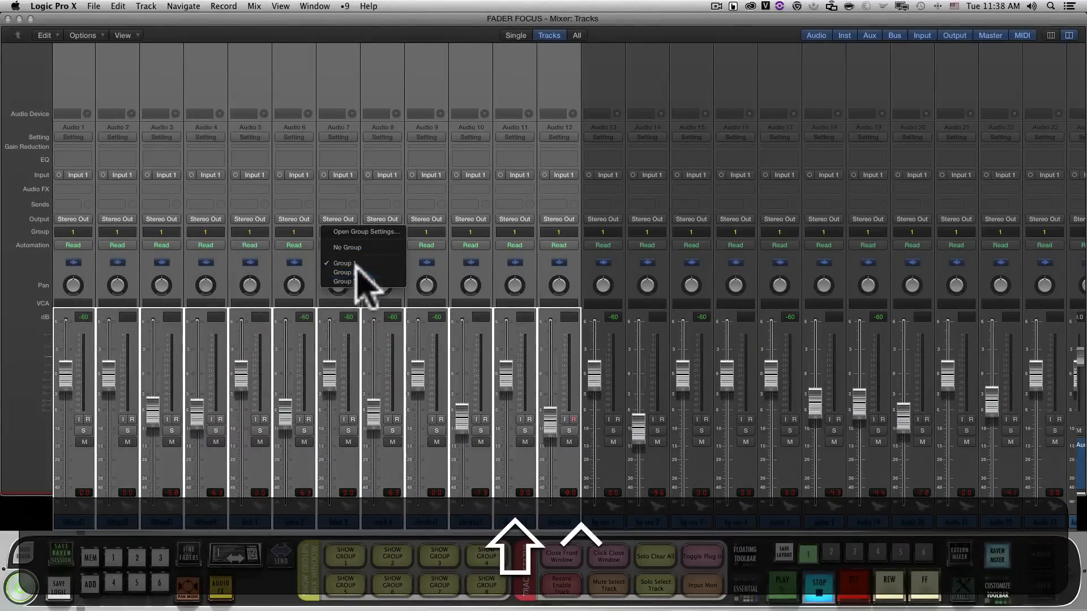
click(355, 273)
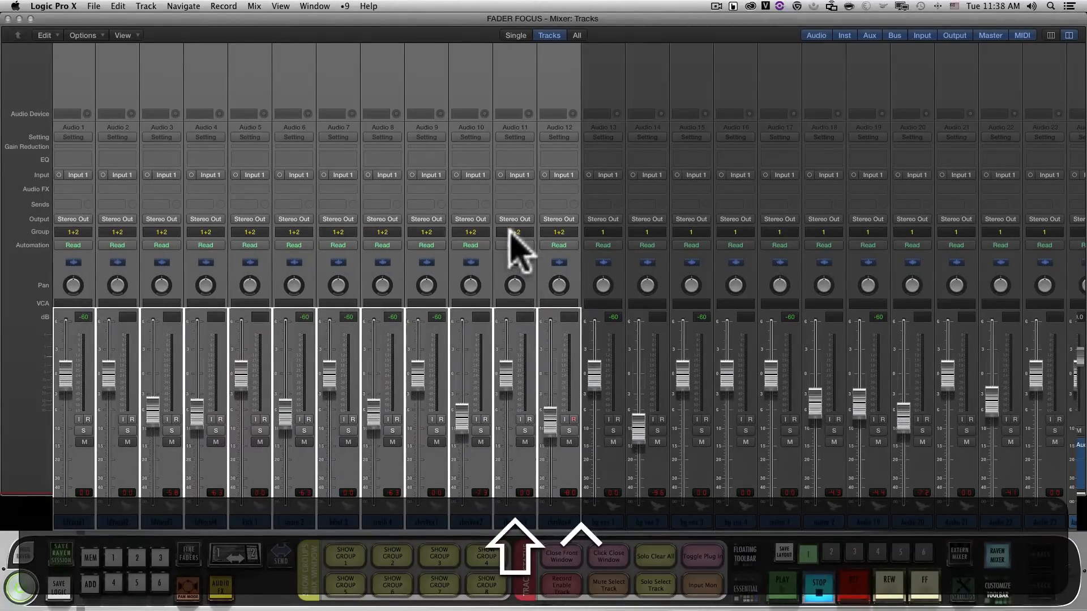
Add the channels Audio 13 through Audio 23 to Group 3 in addition to Group 1
key(Right)
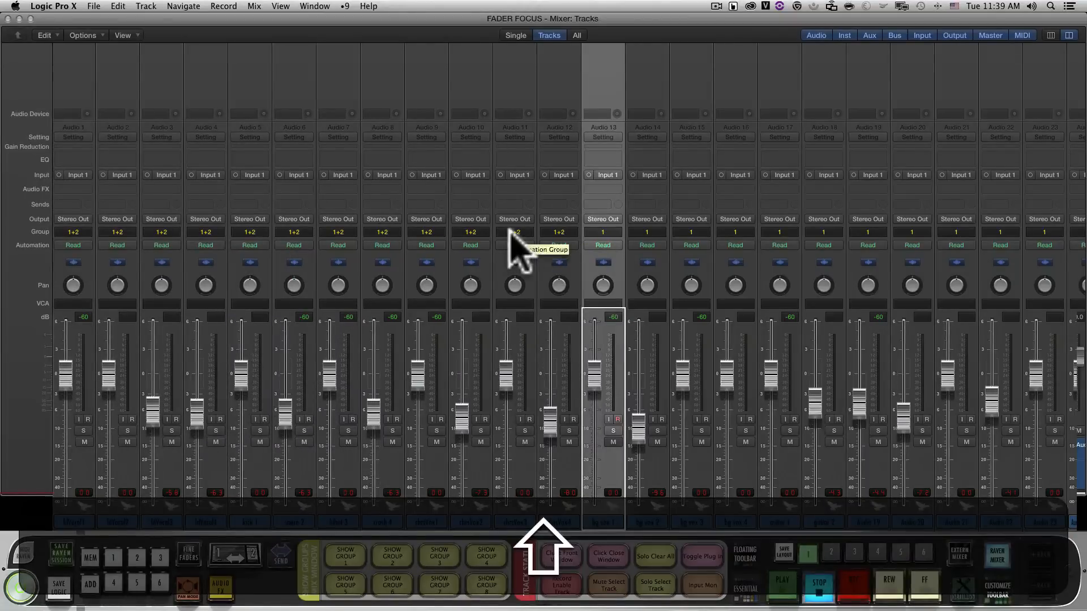
shift+click(1028, 108)
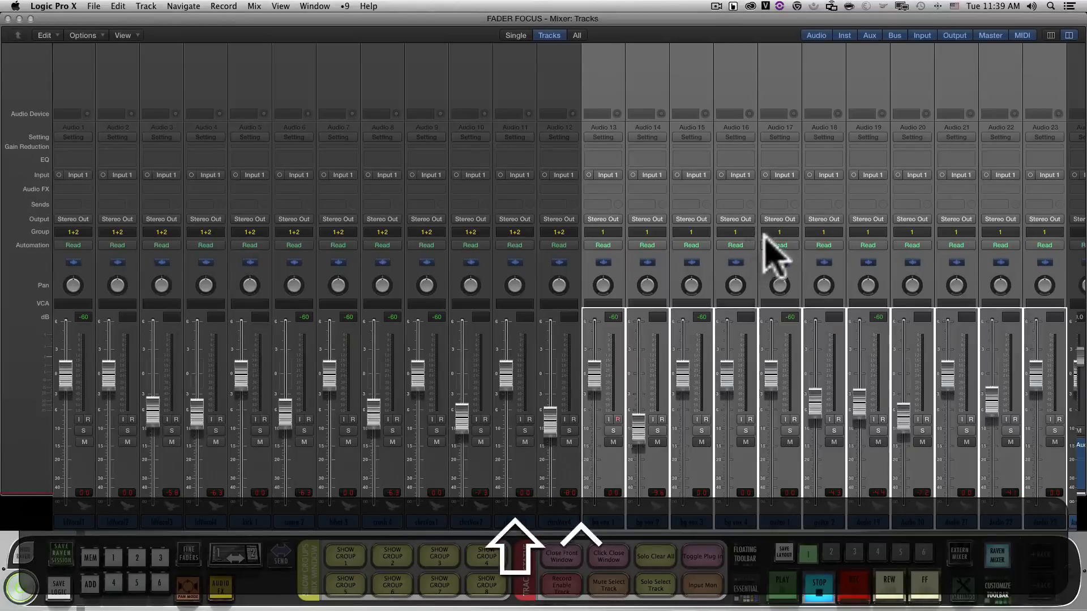
click(742, 232)
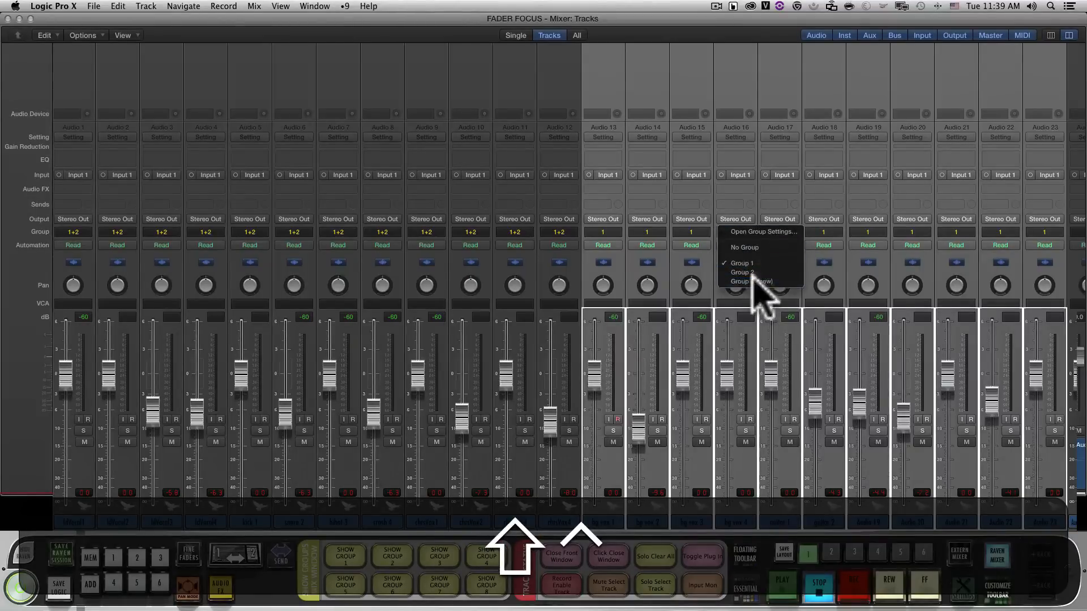
click(753, 277)
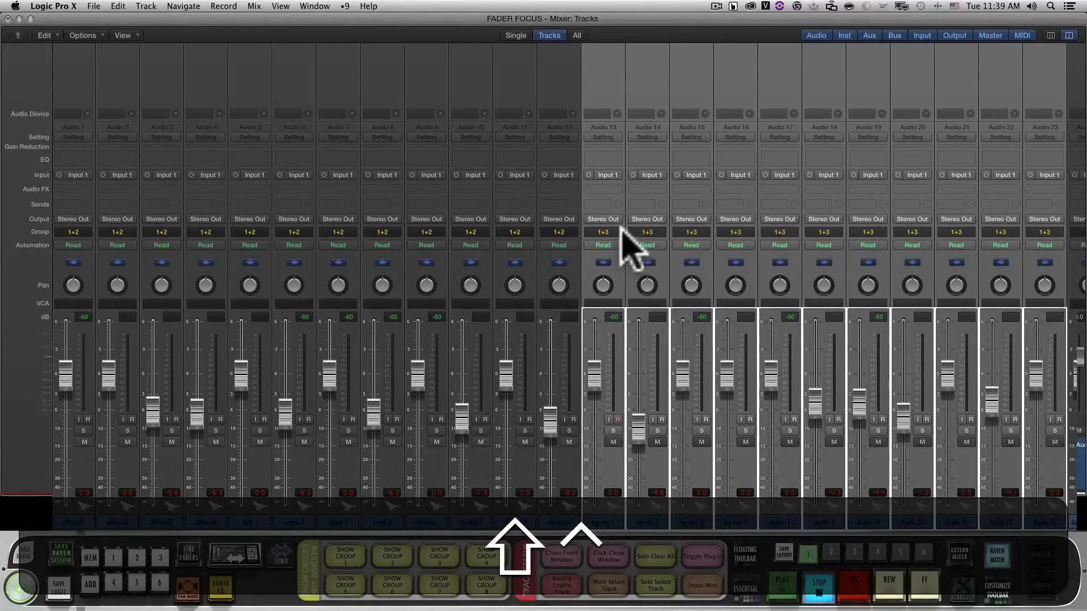
Add the channels Audio 25 through Audio 35 to Group 4 in addition to Group 1
scroll(621, 227, right, 20)
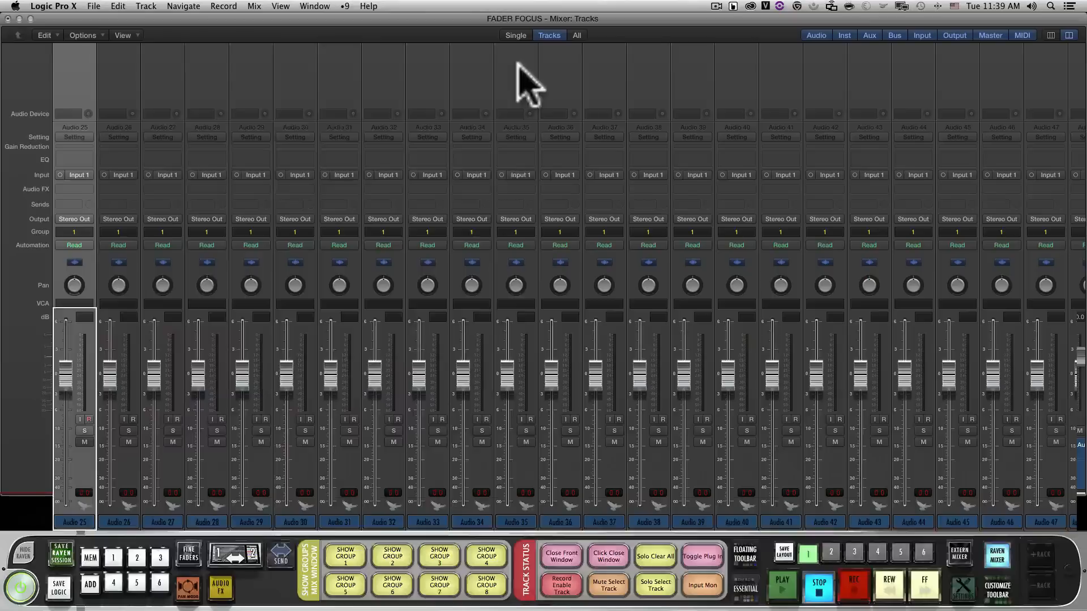
shift+click(518, 82)
click(524, 233)
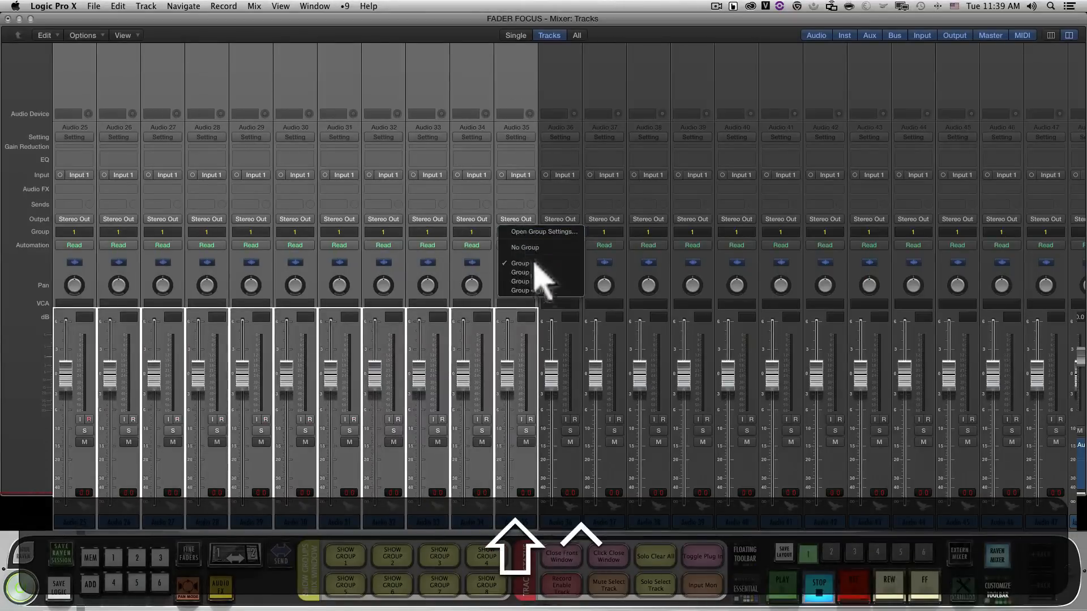
click(535, 291)
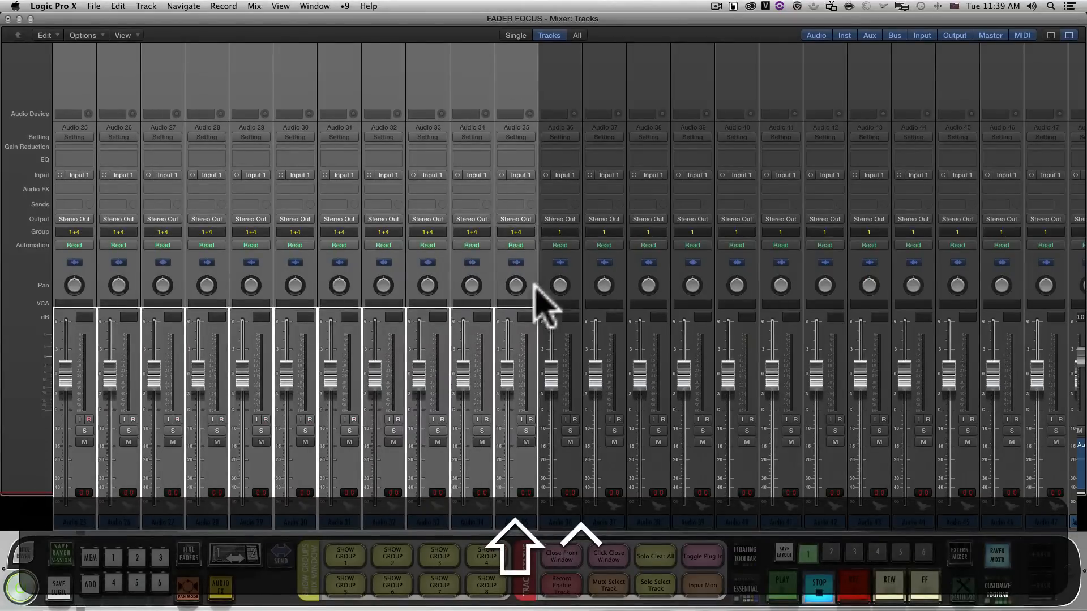
Add the channels Audio 36 through Audio 47 to Group 5 in addition to Group 1
click(541, 281)
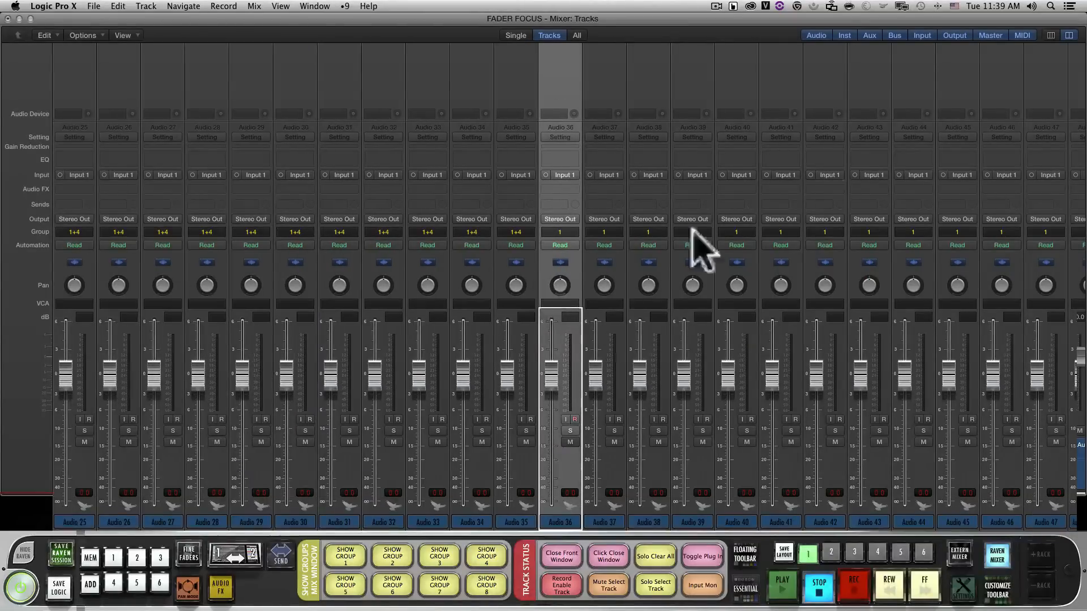
shift+click(1036, 193)
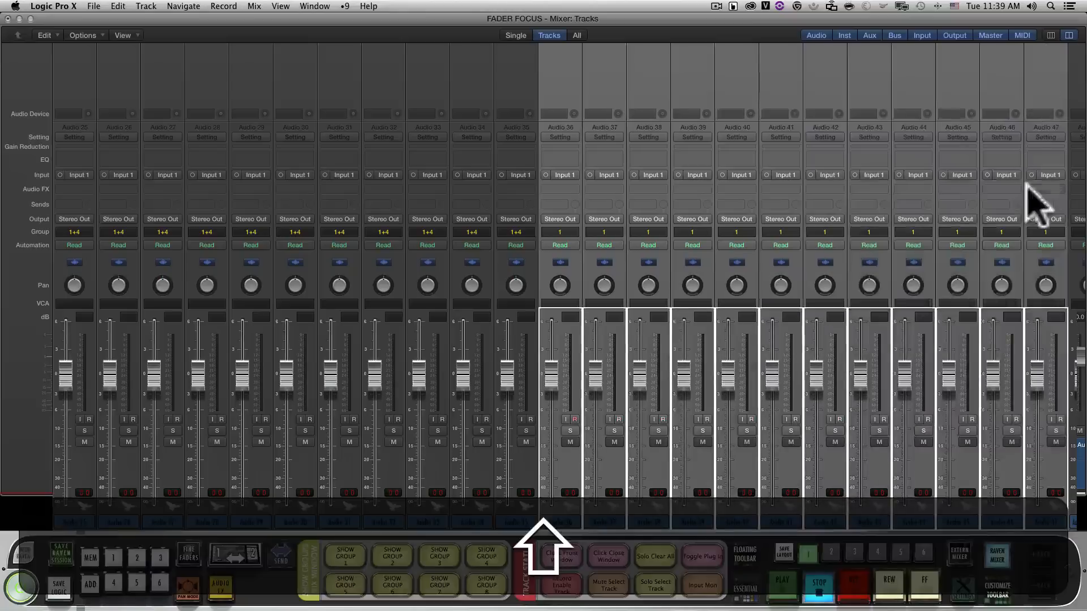
click(956, 232)
click(972, 299)
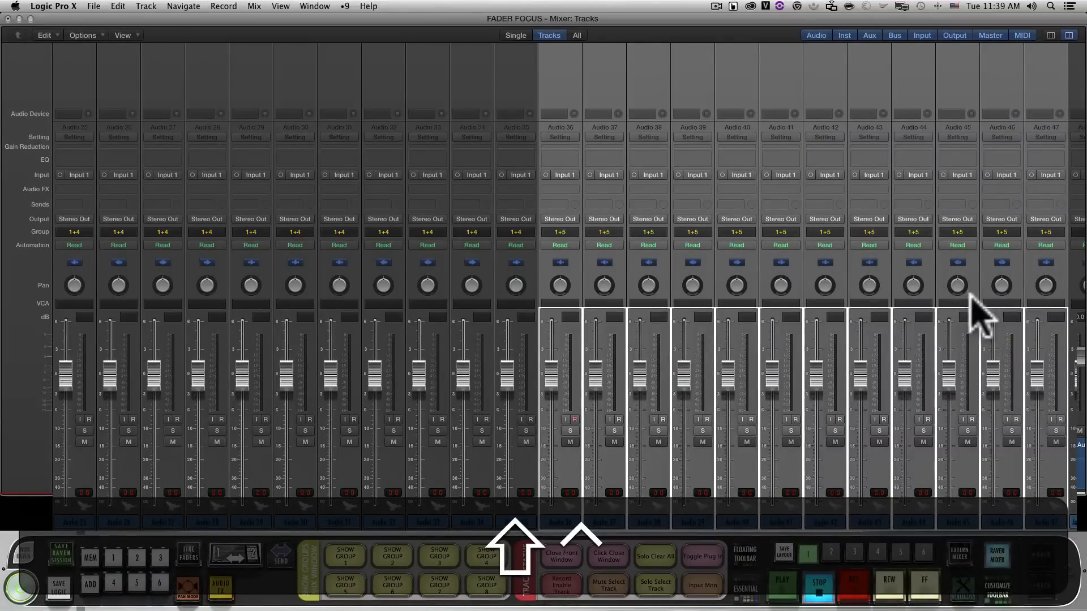
Clear the entire contents of the TRACK STATUS batch command panel and confirm the emptied panel
scroll(36, 436, left, 20)
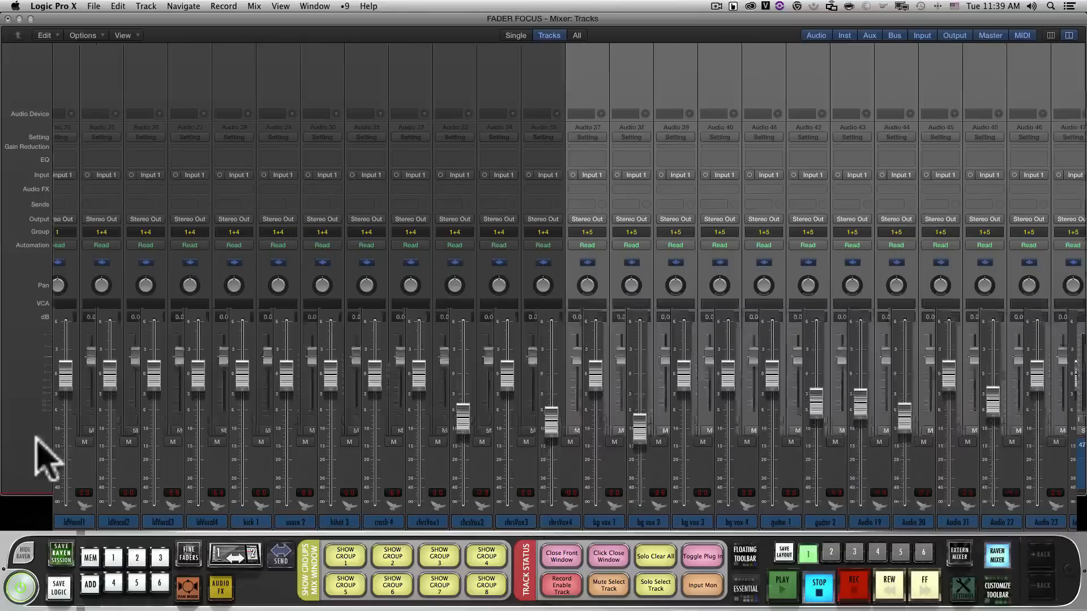
click(508, 511)
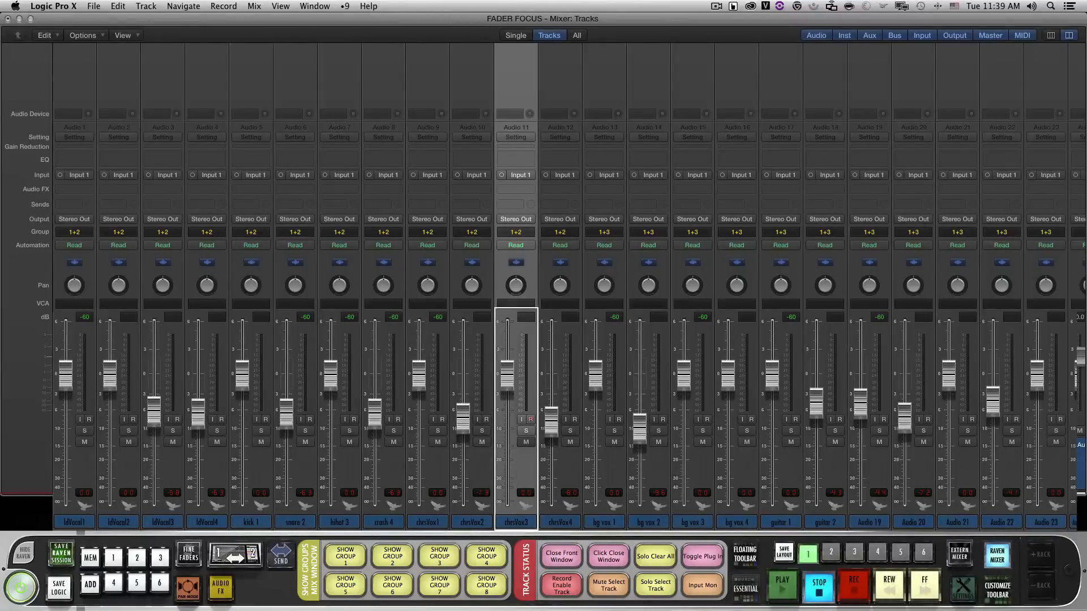
click(525, 570)
click(534, 521)
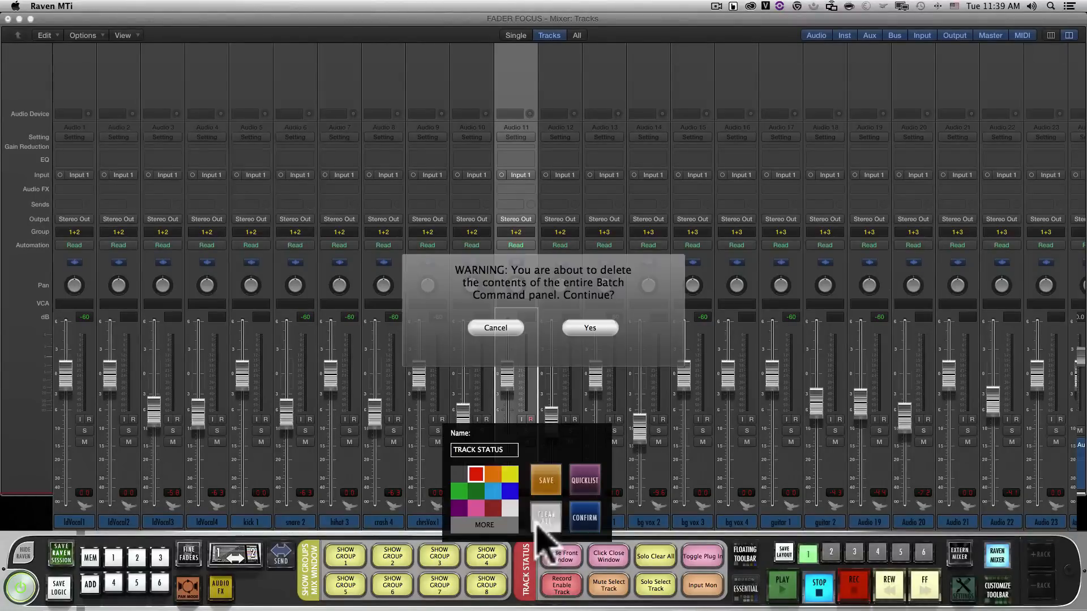
click(589, 328)
click(586, 516)
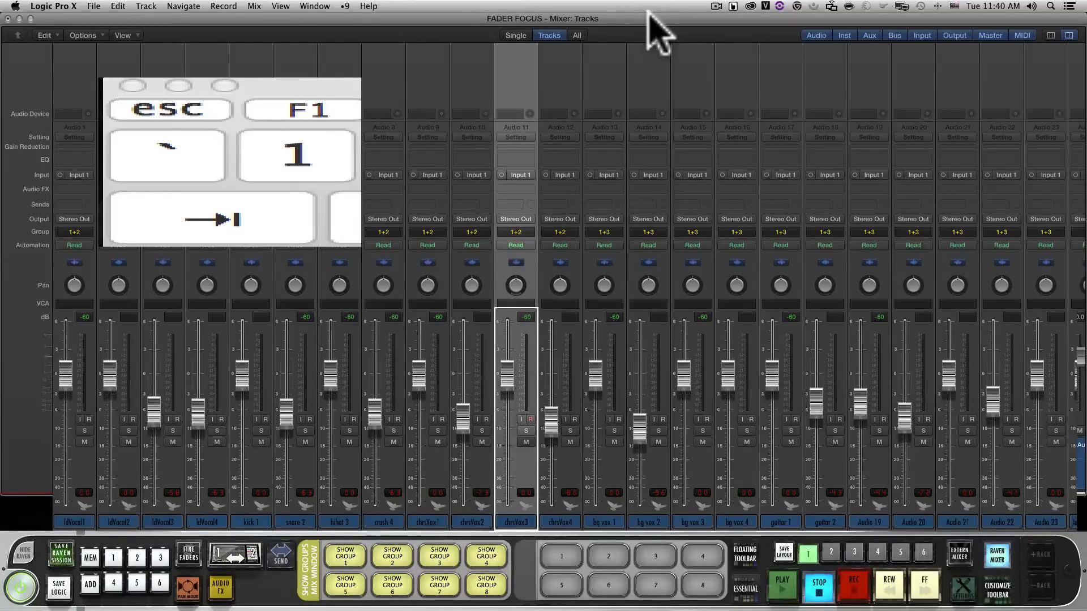
Cycle the focus through the open project windows
key(super)
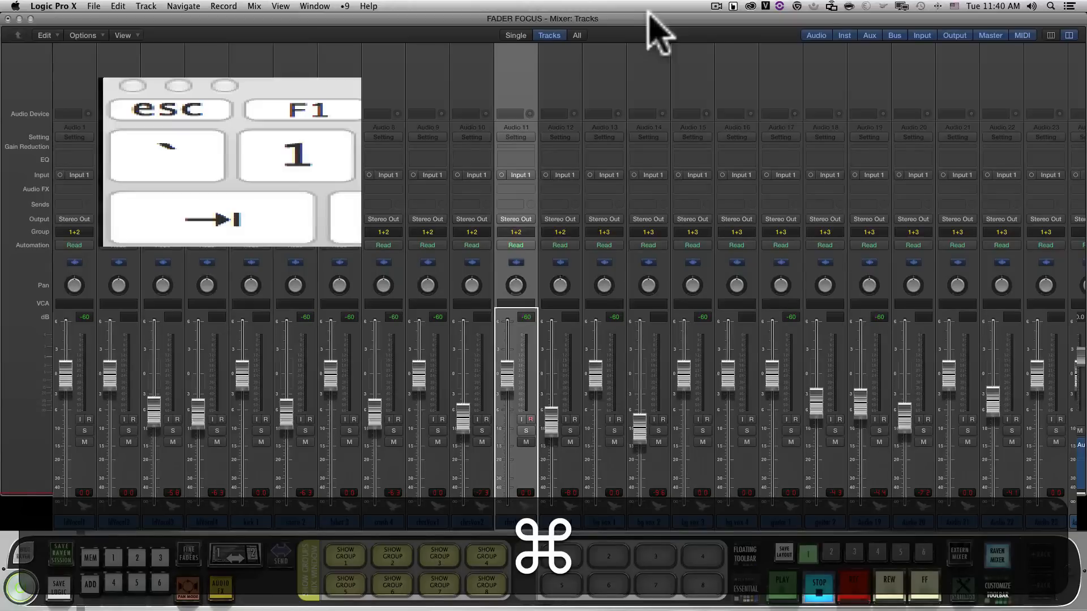
key(super+grave)
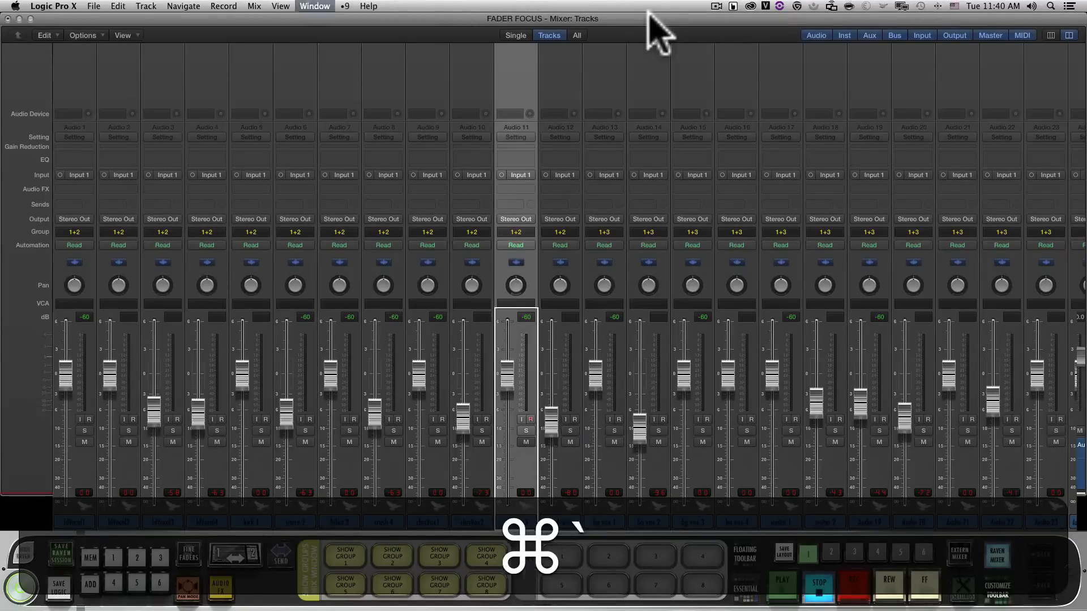
key(super+grave)
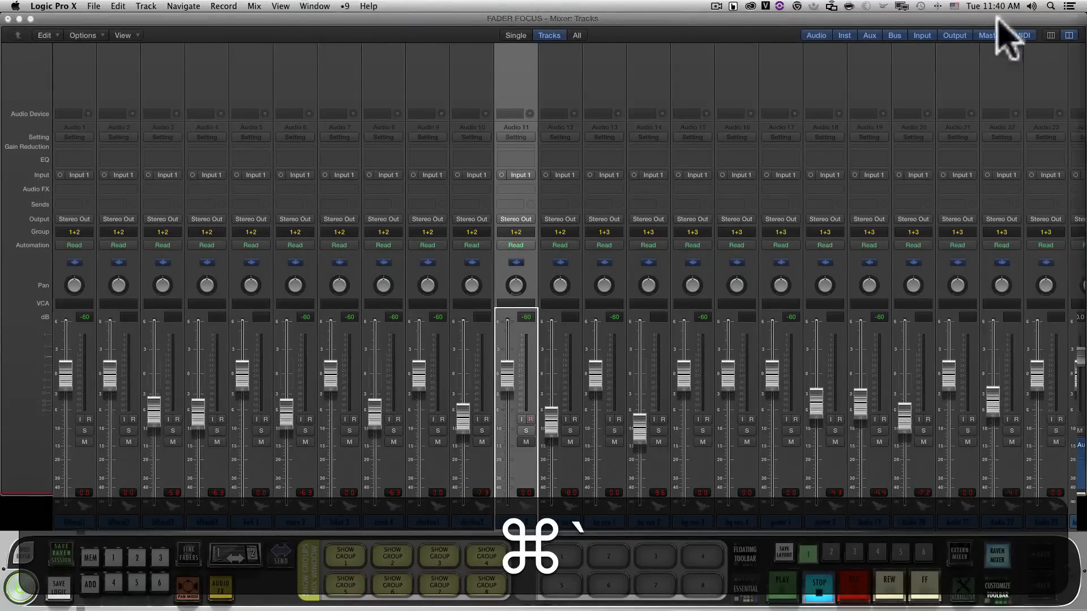
key(super+grave)
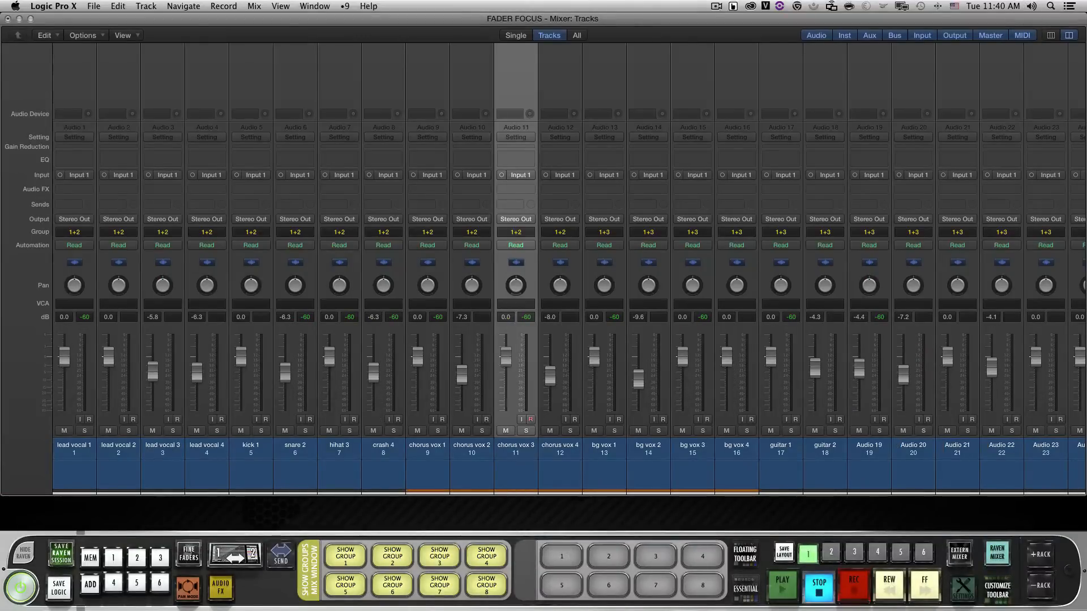
Bring the Tracks window in front of the mixer window and reposition it slightly
drag(1086, 48, 263, 37)
key(super+grave)
key(super+grave)
key(super+grave)
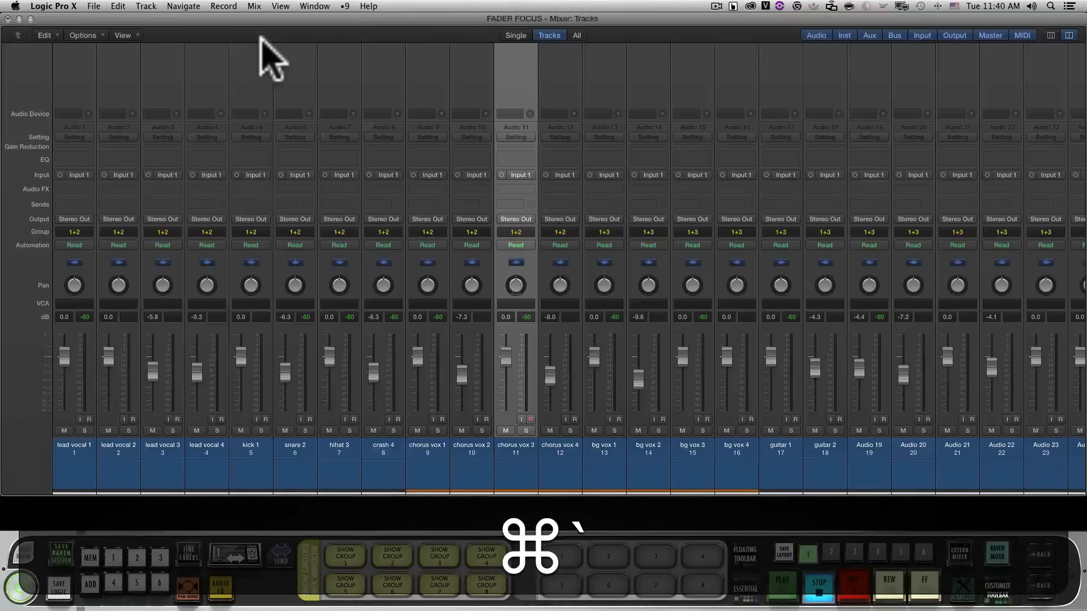
key(super+grave)
key(super+grave)
key(super+grave)
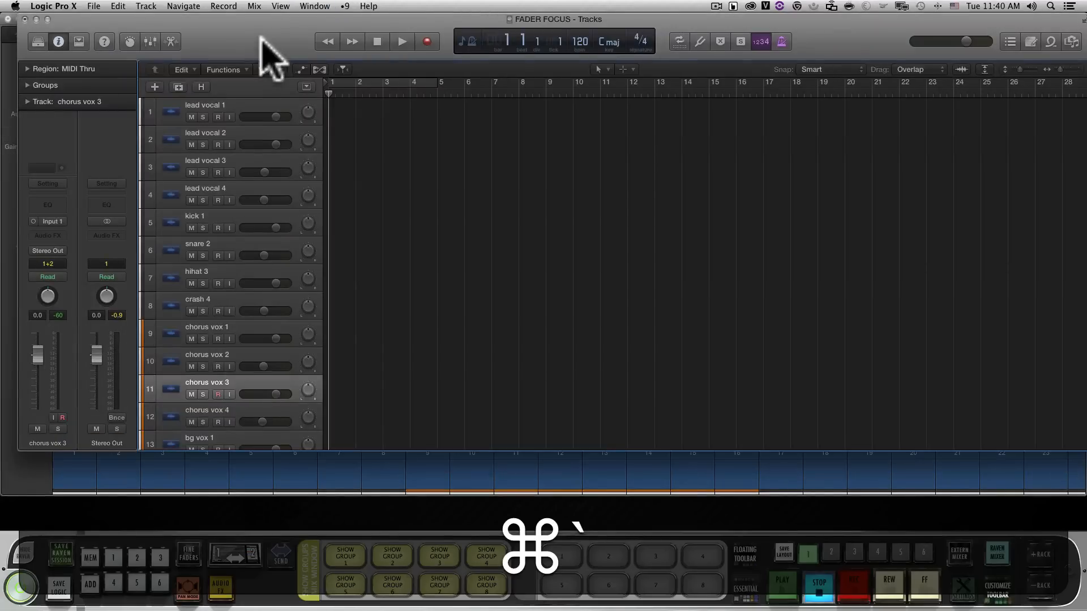
drag(260, 37, 253, 36)
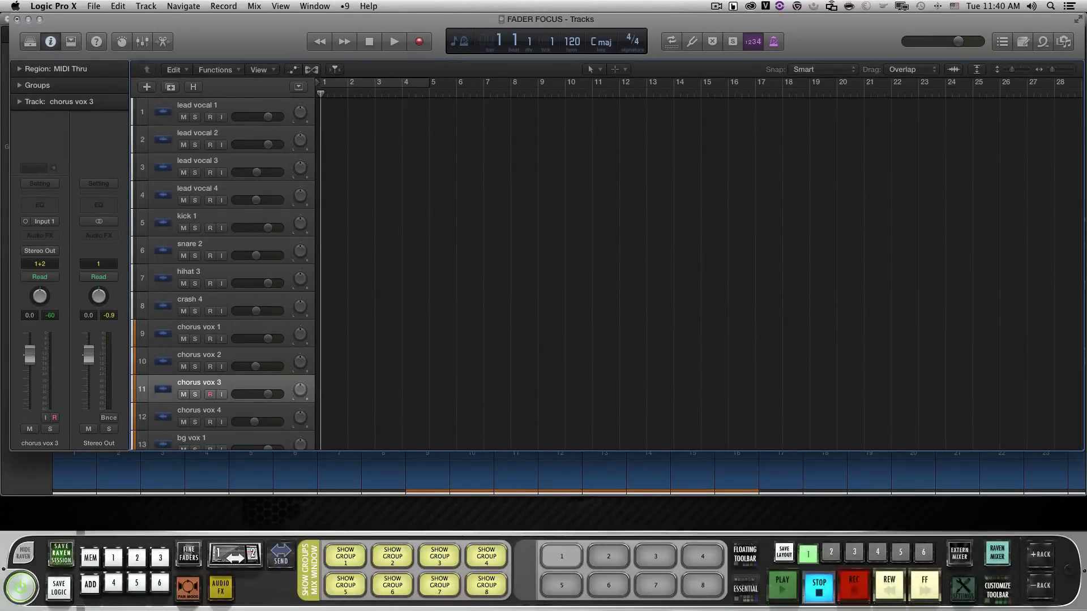
Program empty batch command button 1 with the key command Command+` and a 1000 ms delay, and confirm it
click(562, 556)
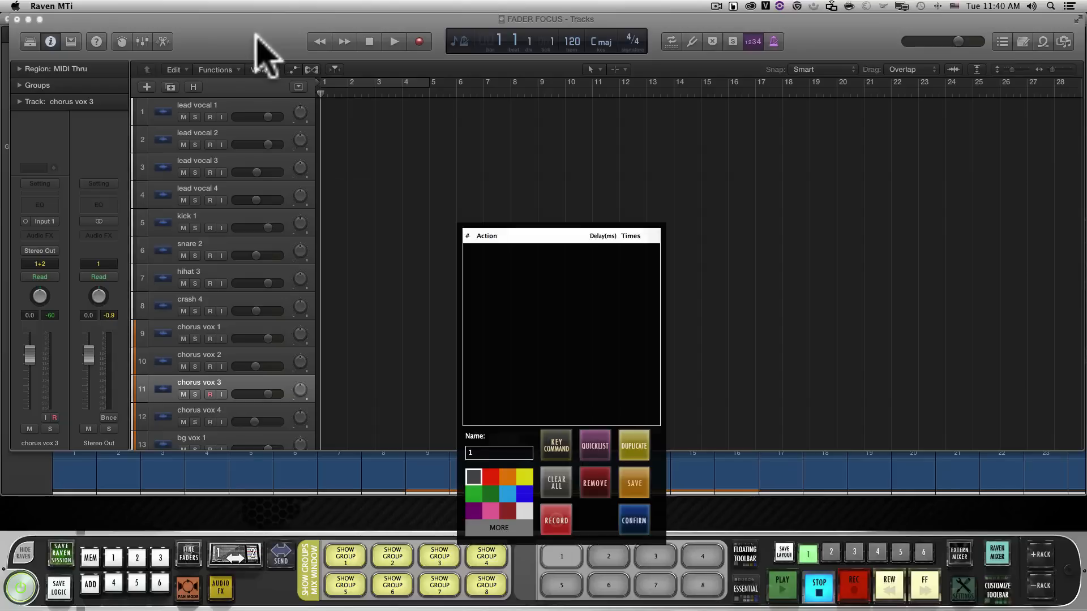
click(556, 446)
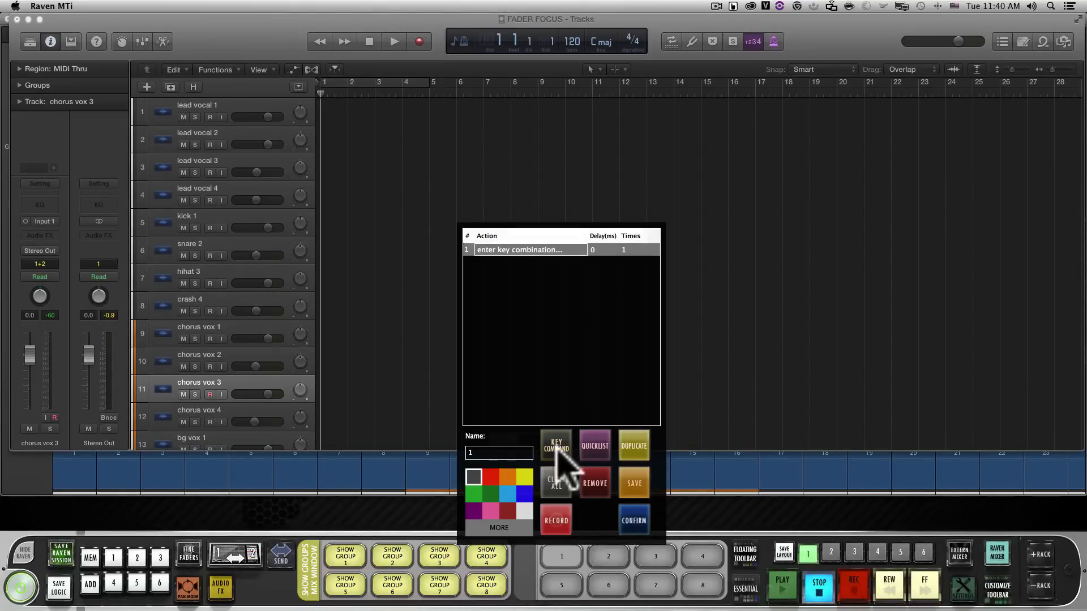
key(super+grave)
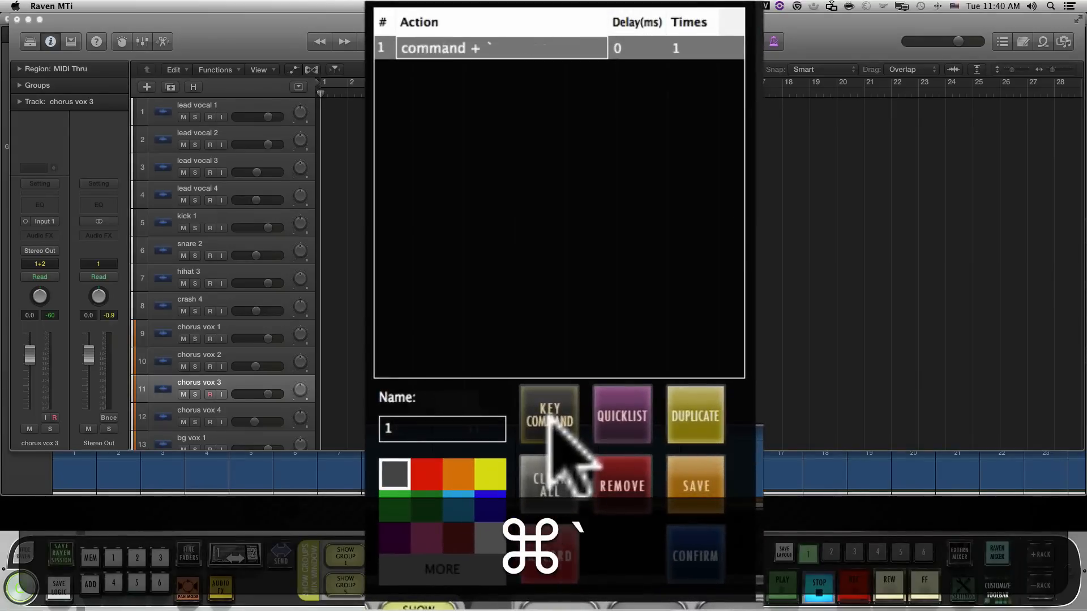
click(627, 49)
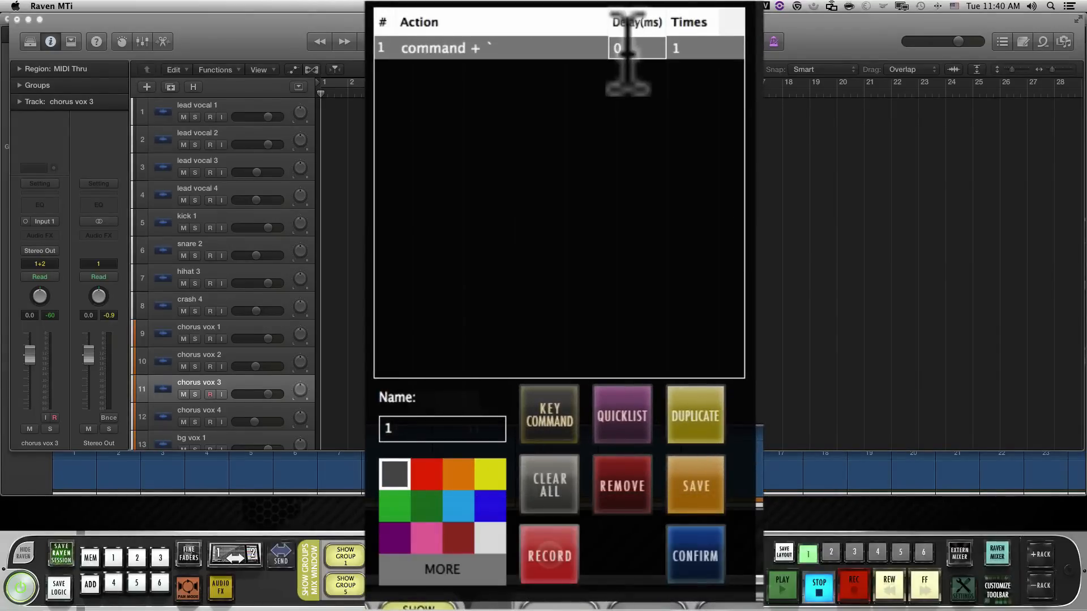
text(1000)
click(630, 518)
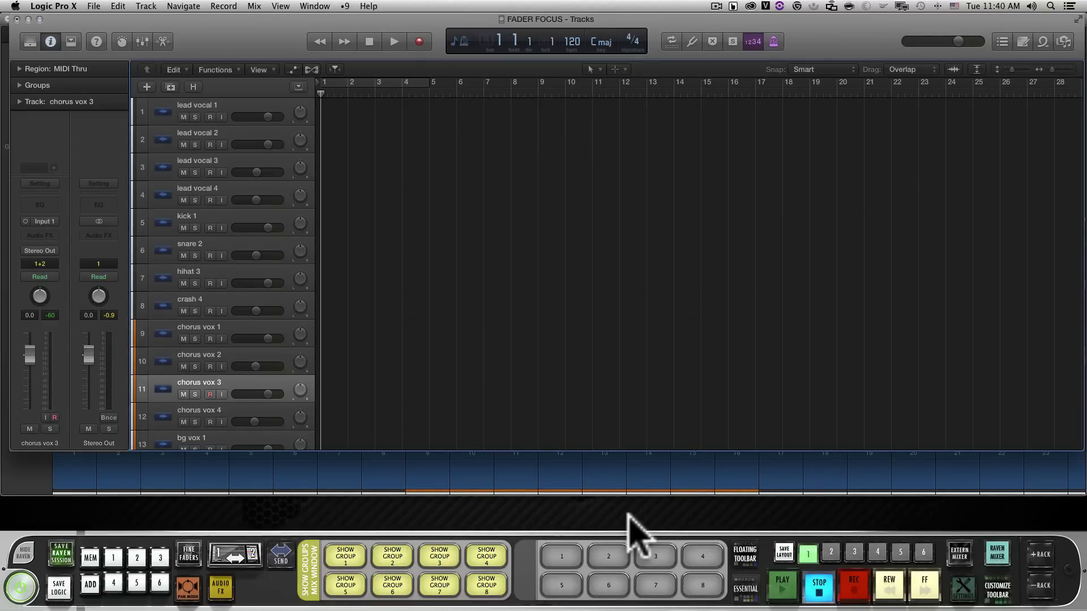
Hide the tracks of Group 1 and show only the tracks of Group 2
key(ctrl+shift+i)
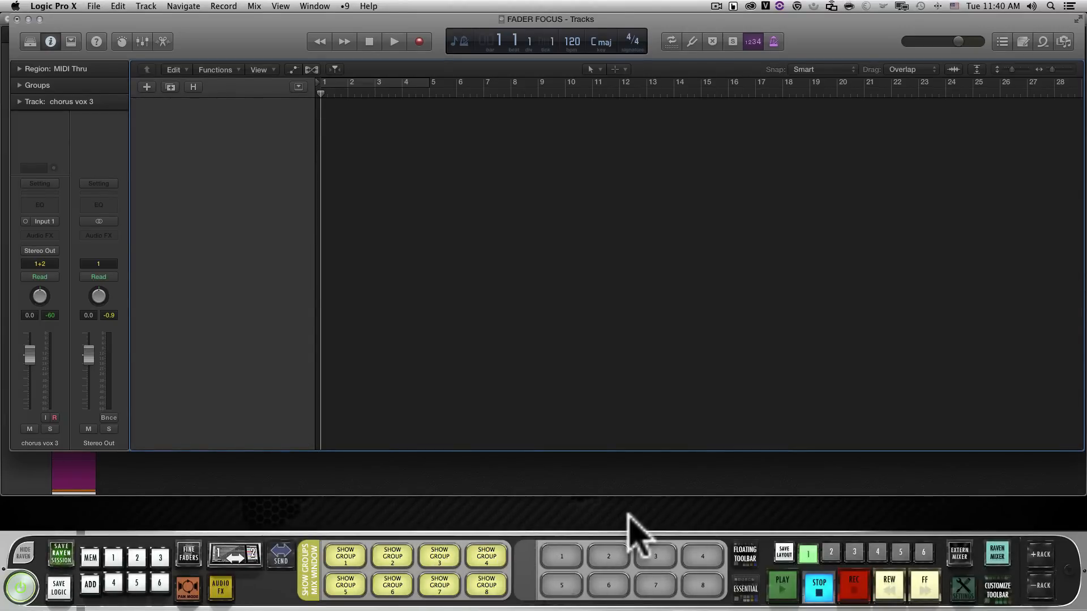
key(ctrl+shift+2)
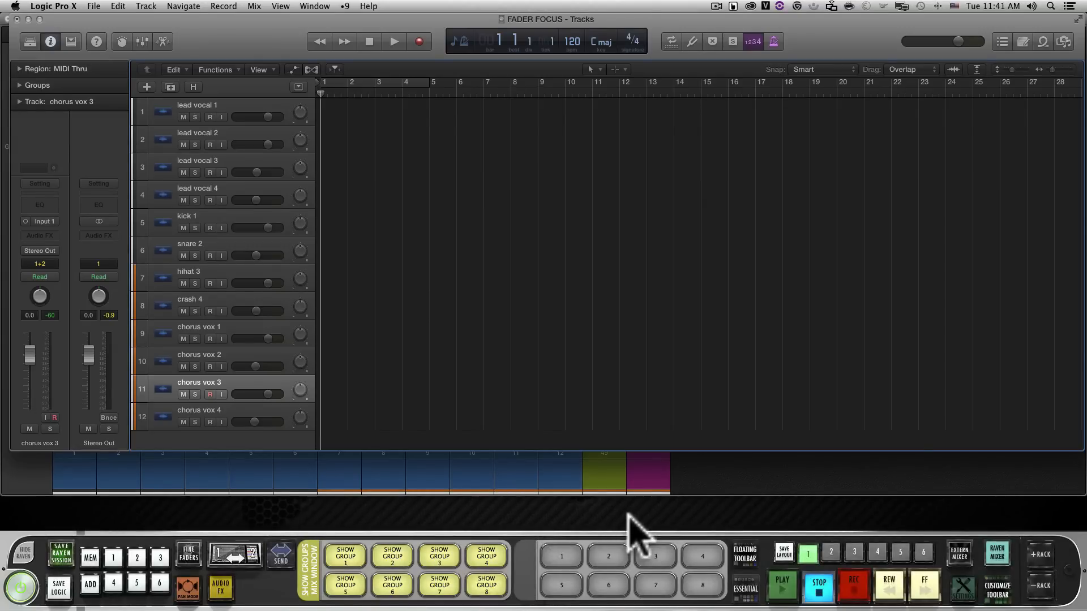
Recall screenset 1, and return to the mixer window of screenset 9
key(super+grave)
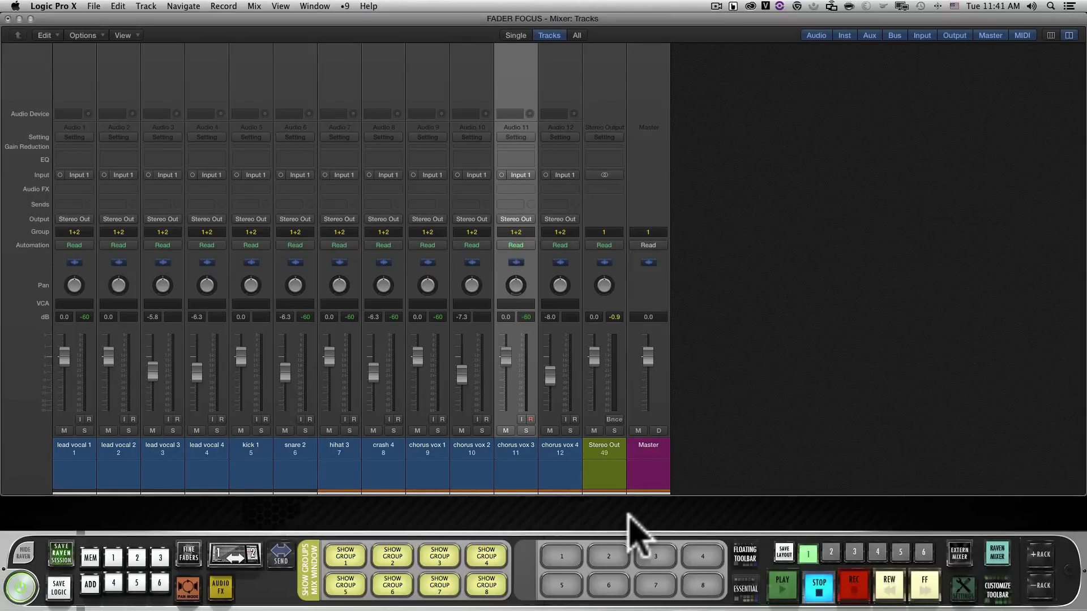
key(ctrl+shift+1)
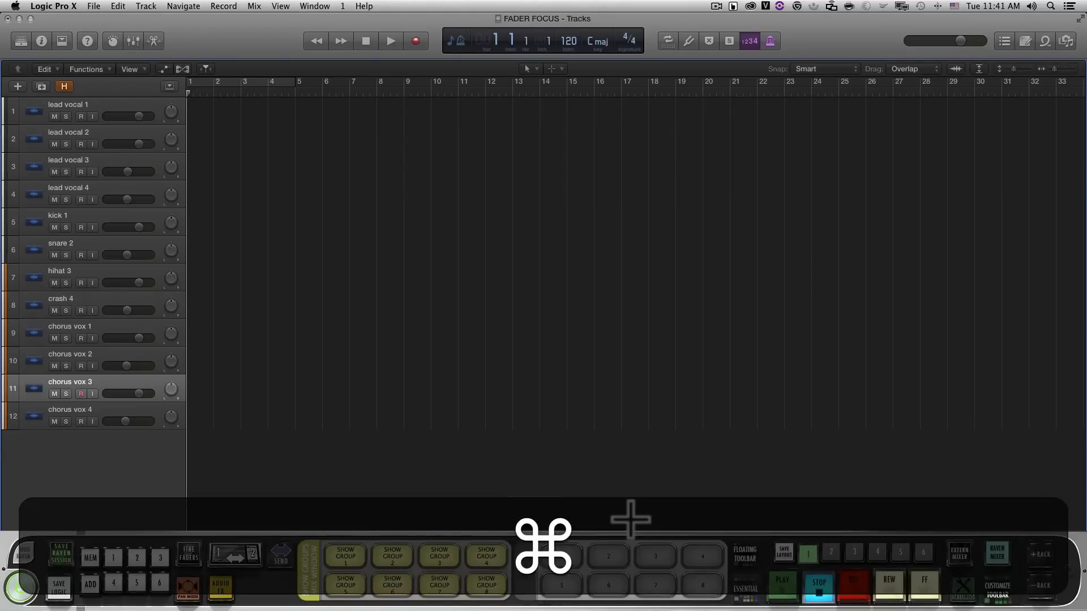
key(super+grave)
key(super+9)
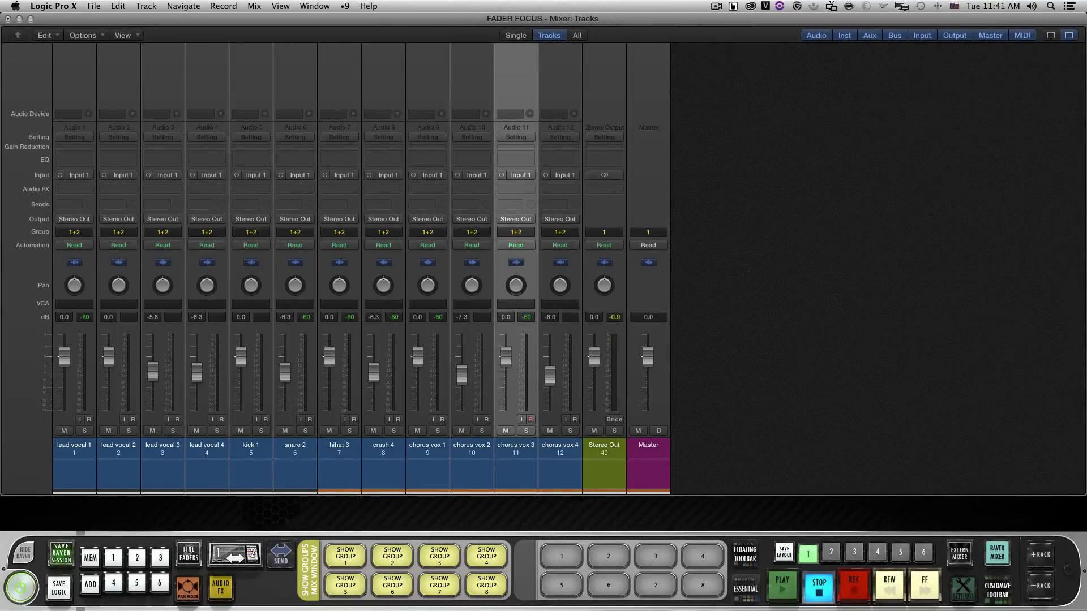
mouse_move(1086, 34)
mouse_down()
mouse_move(771, 28)
mouse_move(756, 6)
mouse_move(1086, 9)
mouse_move(1086, 29)
mouse_up()
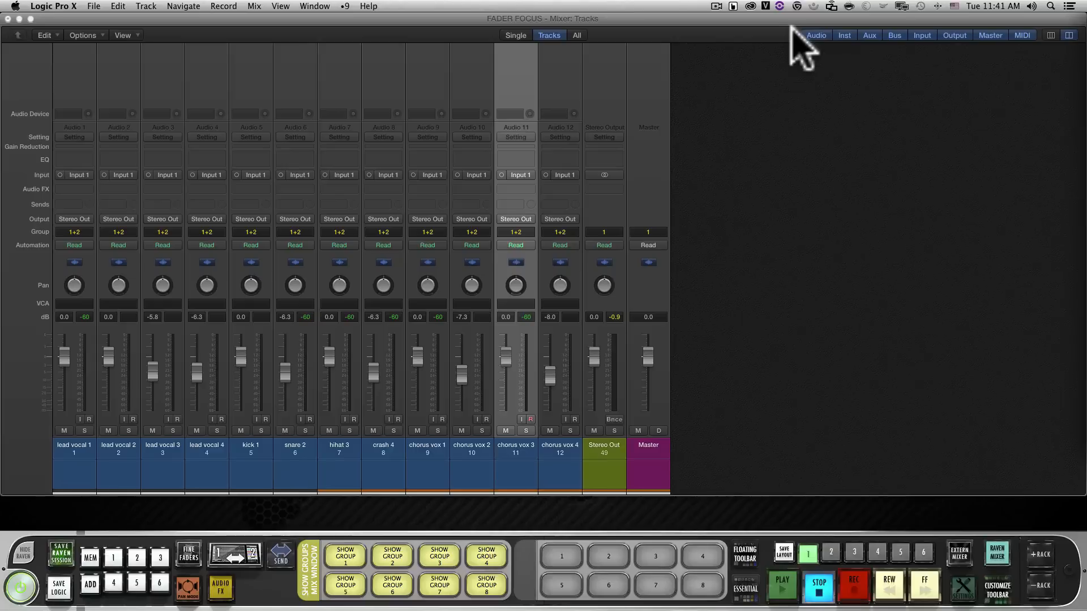
Cycle the focus back and forth between the Tracks and mixer windows, ending on the mixer
key(super)
key(super+grave)
key(super+grave)
key(super+grave)
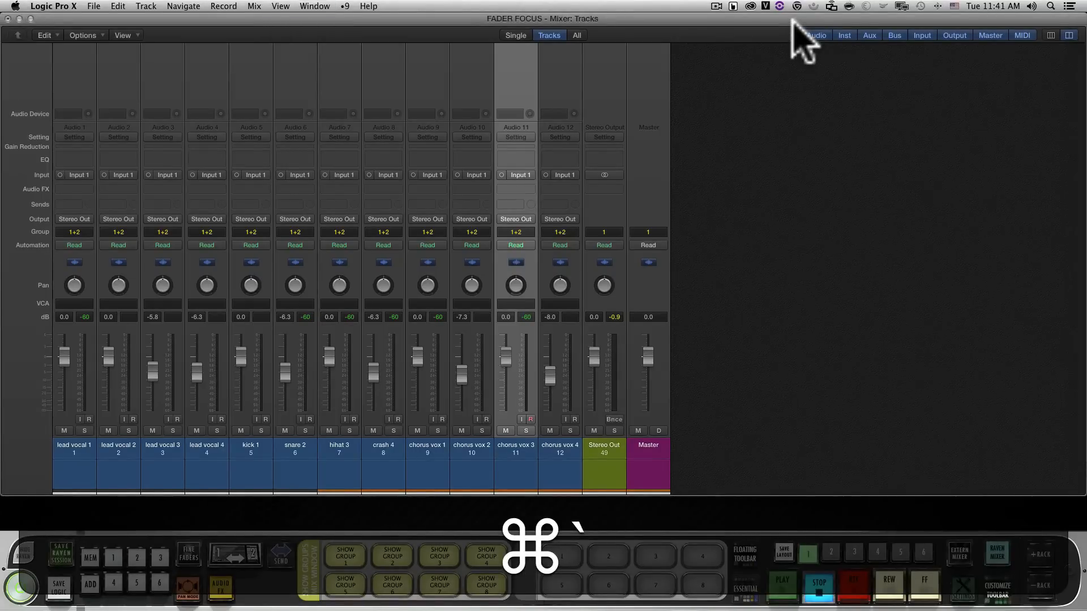
key(super+grave)
key(super+grave)
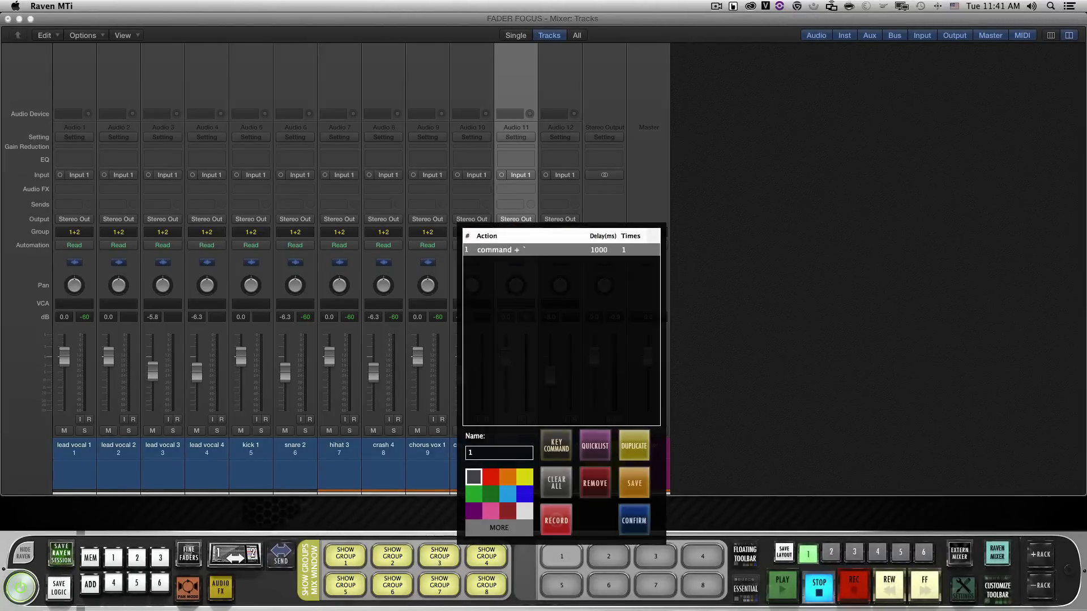
Add the key commands Ctrl+Shift+Numpad 1 with a 1000 ms delay and Command+` with a 500 ms delay to batch button 1
click(558, 446)
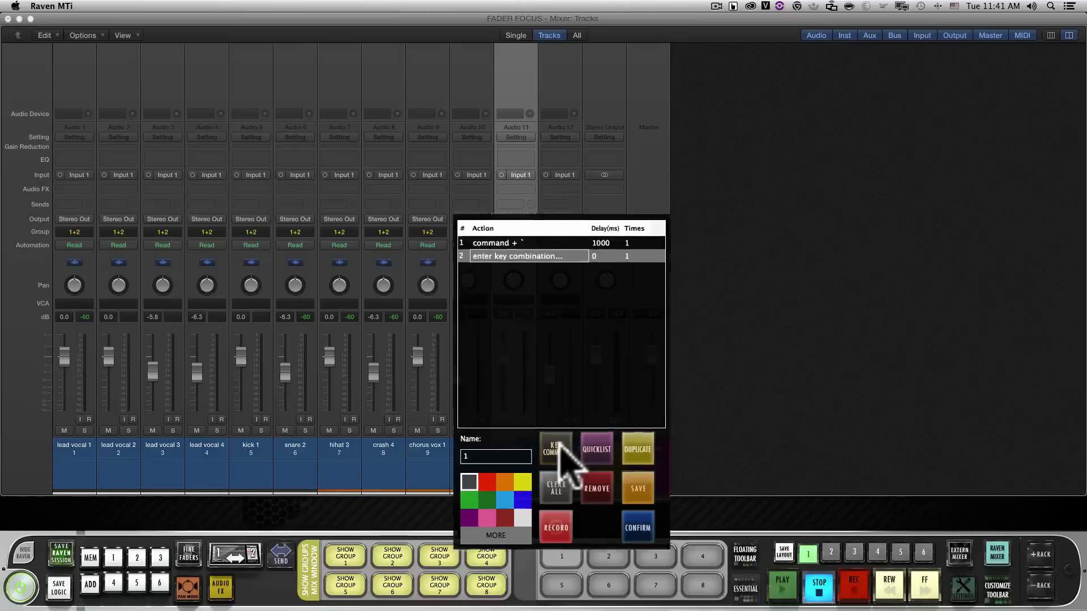
key(ctrl+shift+KP_1)
click(557, 414)
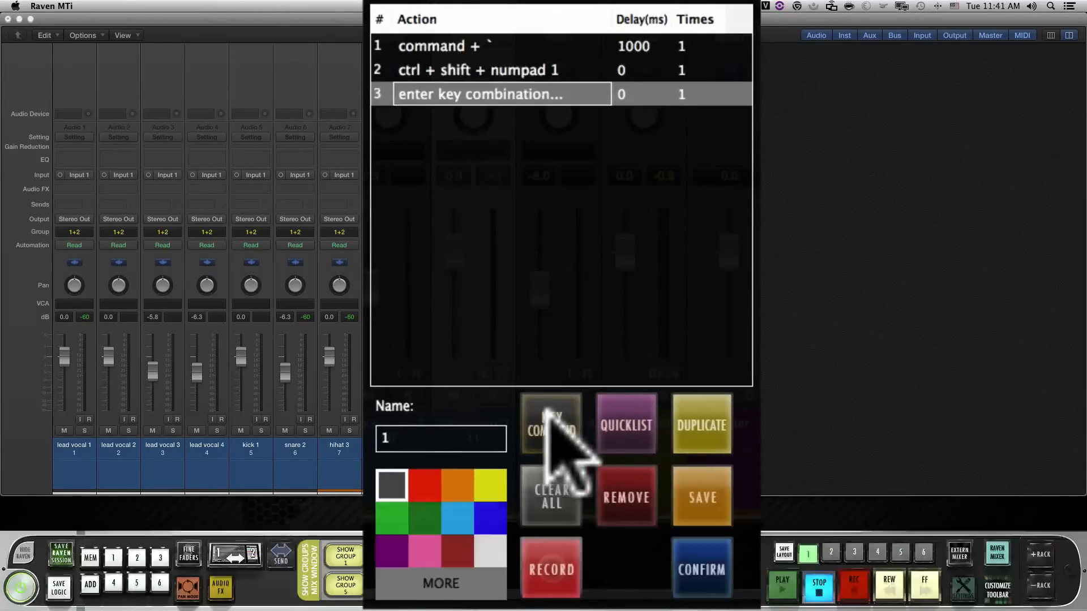
key(super+grave)
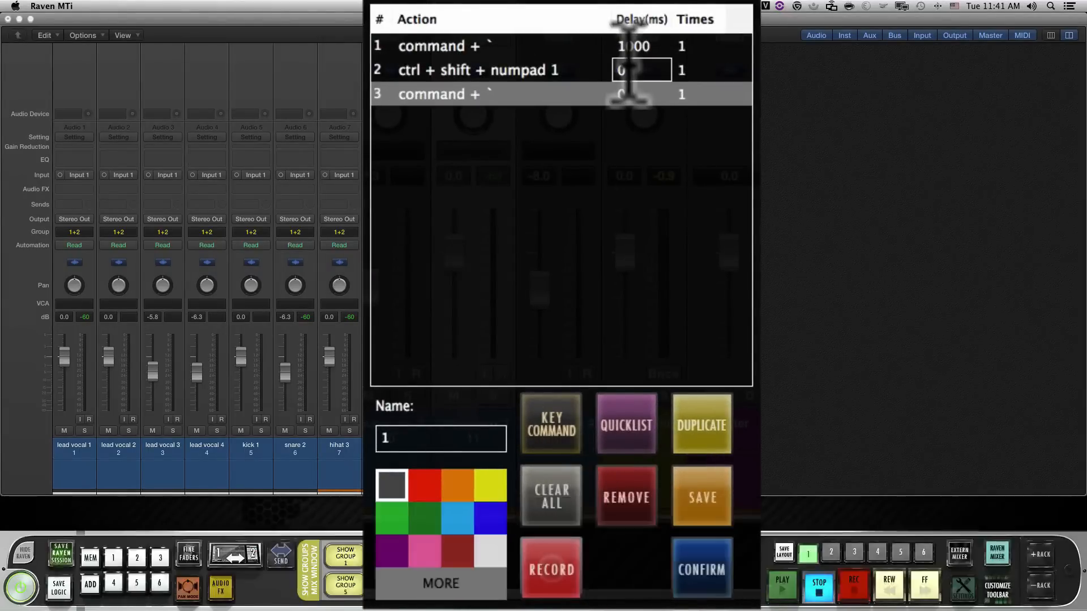
text(1000)
click(634, 93)
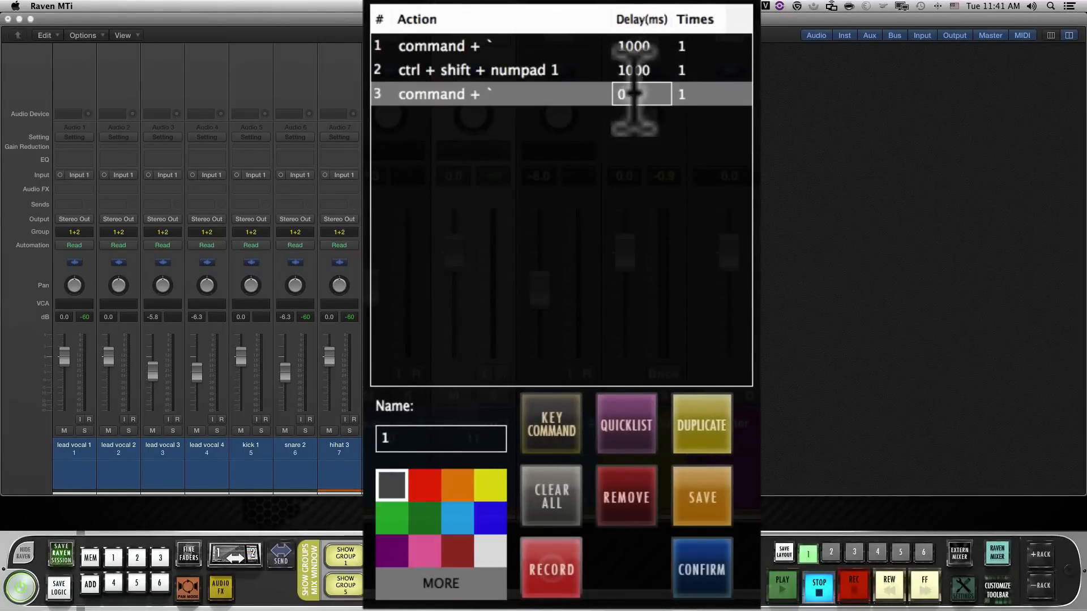
text(500)
Name batch button 1 SHOW GROUP 1, colour it orange, and confirm it
click(416, 438)
text(SHO)
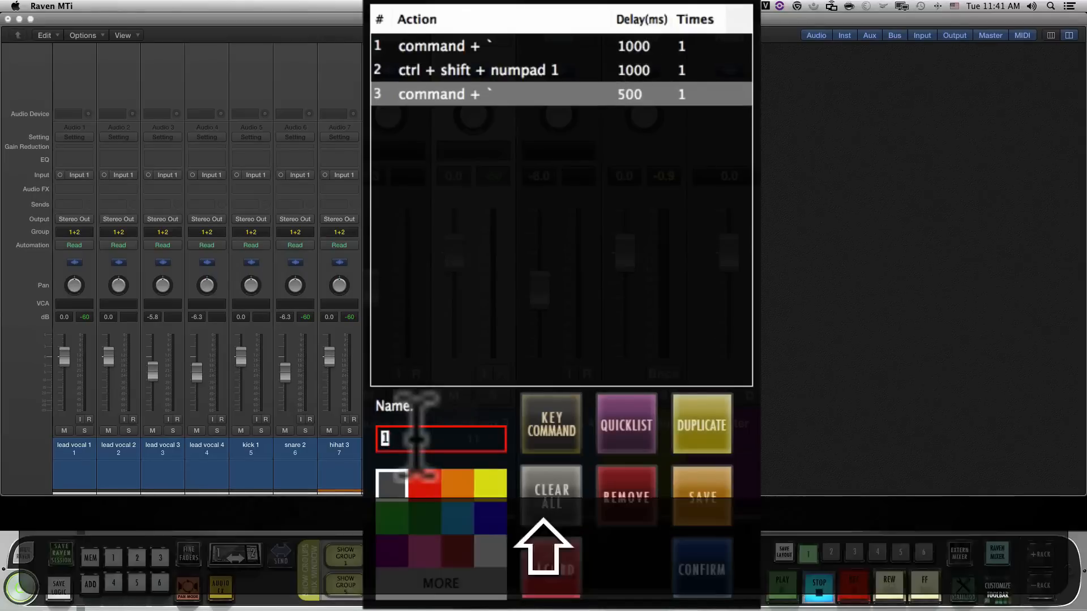
text(W GROUP )
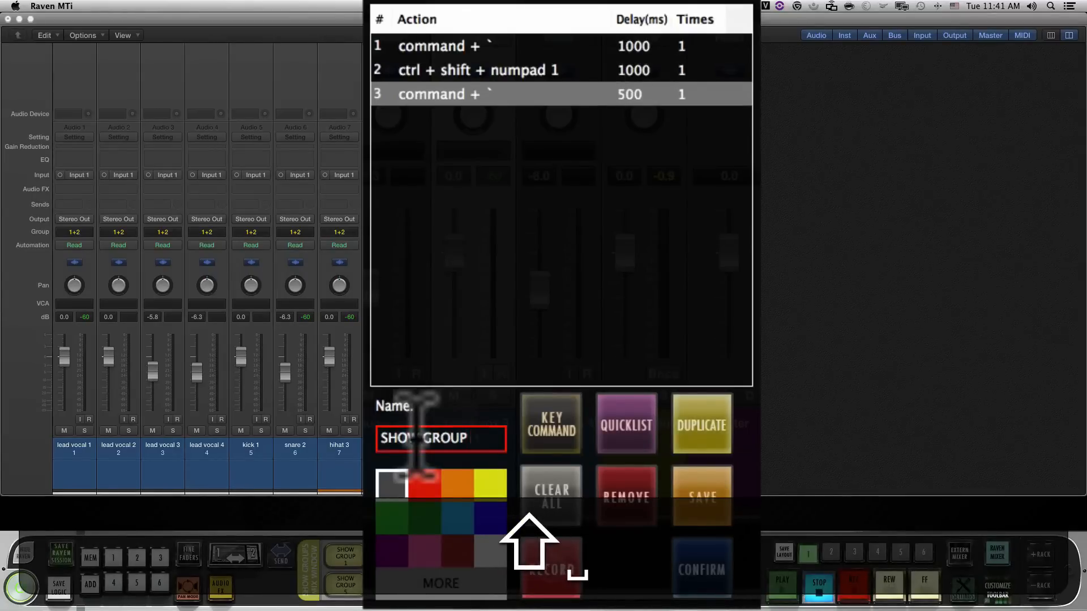
text(1)
key(Return)
click(456, 485)
click(687, 569)
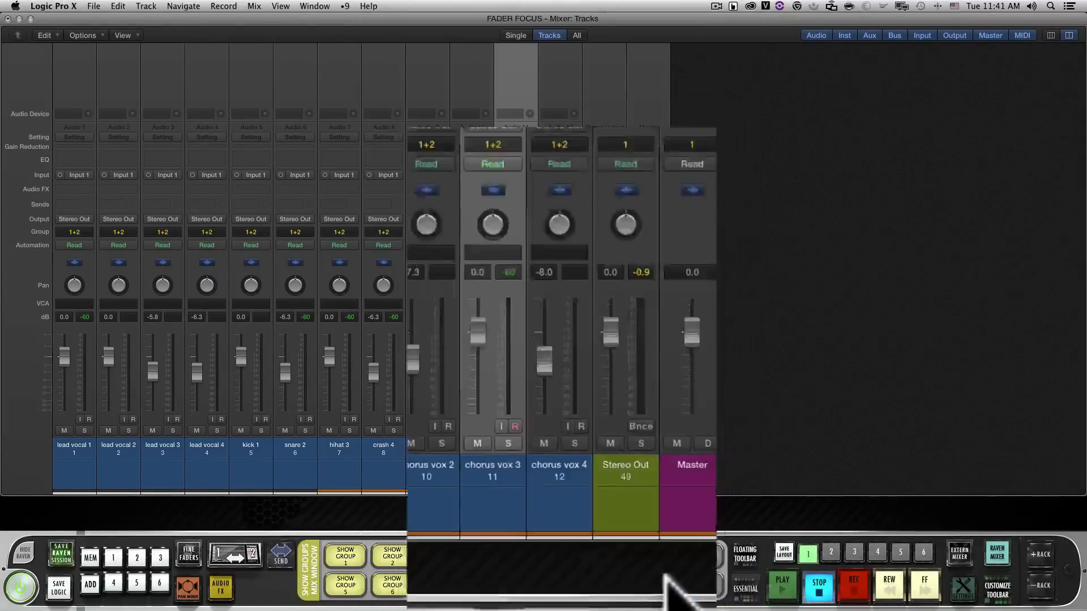
Run the orange SHOW GROUP 1 batch command and select the chrsVox1 channel in the mixer
click(561, 556)
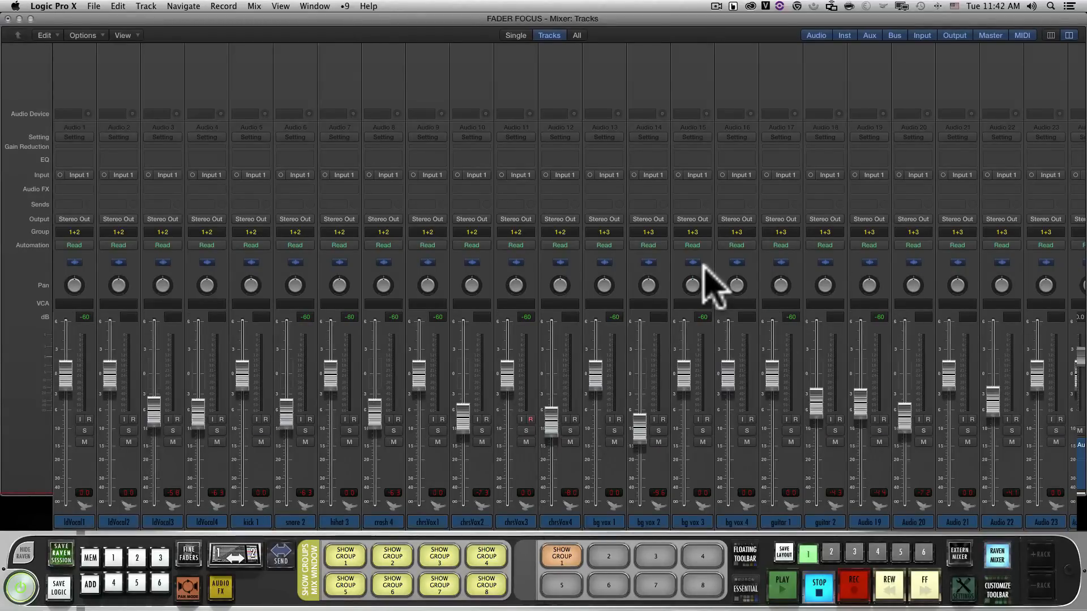
scroll(36, 438, right, 3)
click(379, 507)
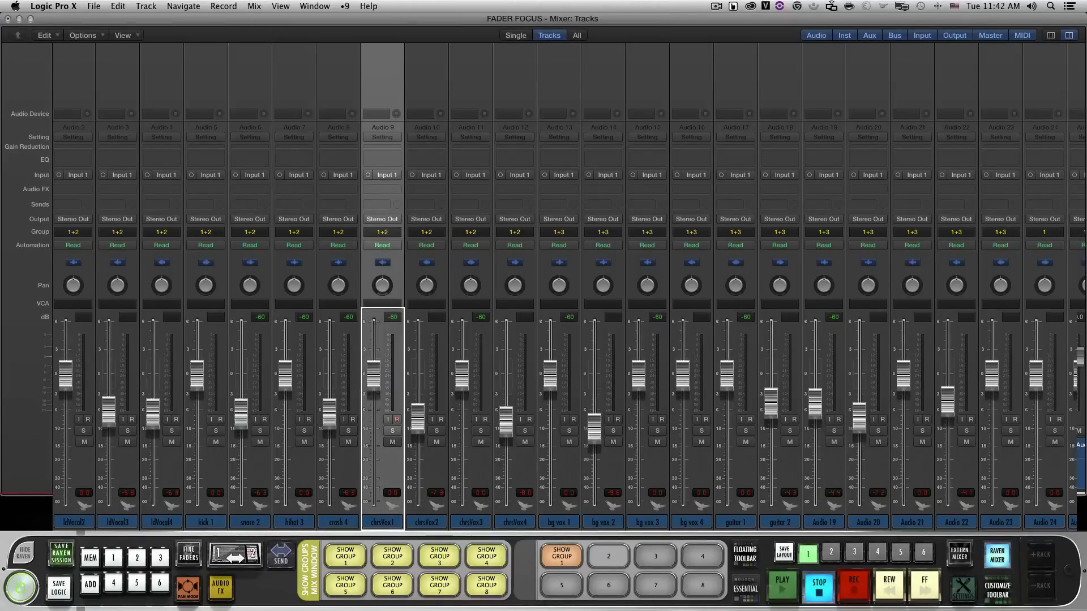
Program batch button 2 with the key commands Command+`, Ctrl+Shift+Numpad 1, Ctrl+Shift+Numpad 2 and Command+`, in that order
click(602, 450)
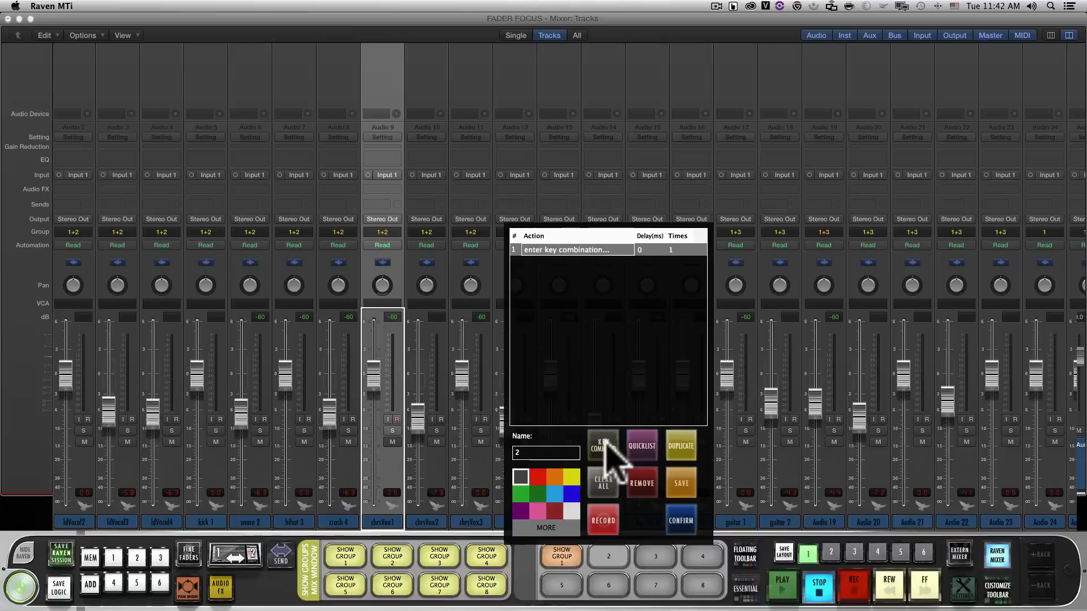
key(super+grave)
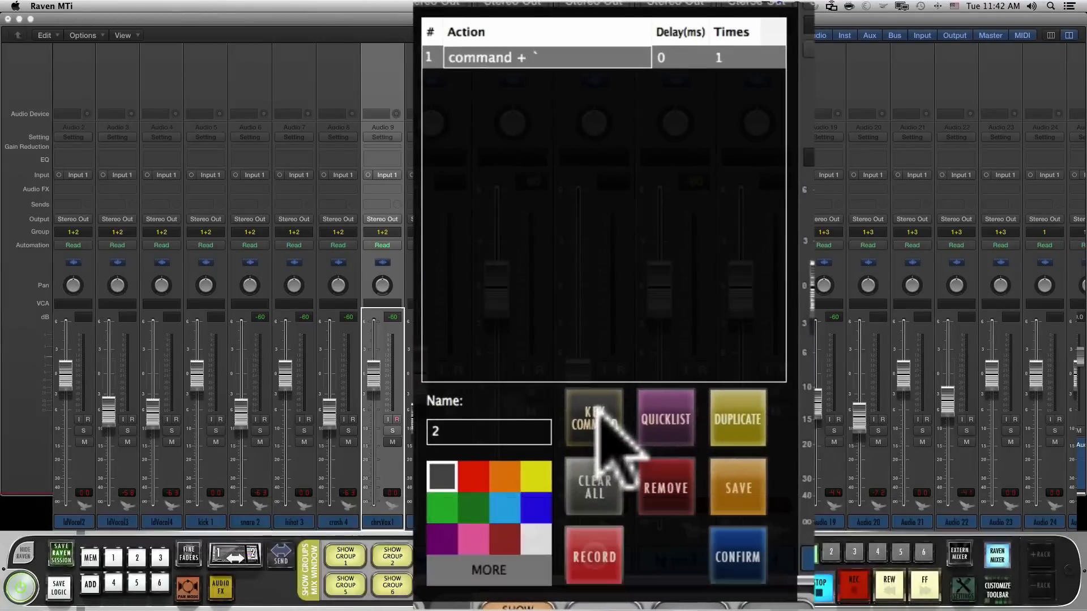
click(592, 422)
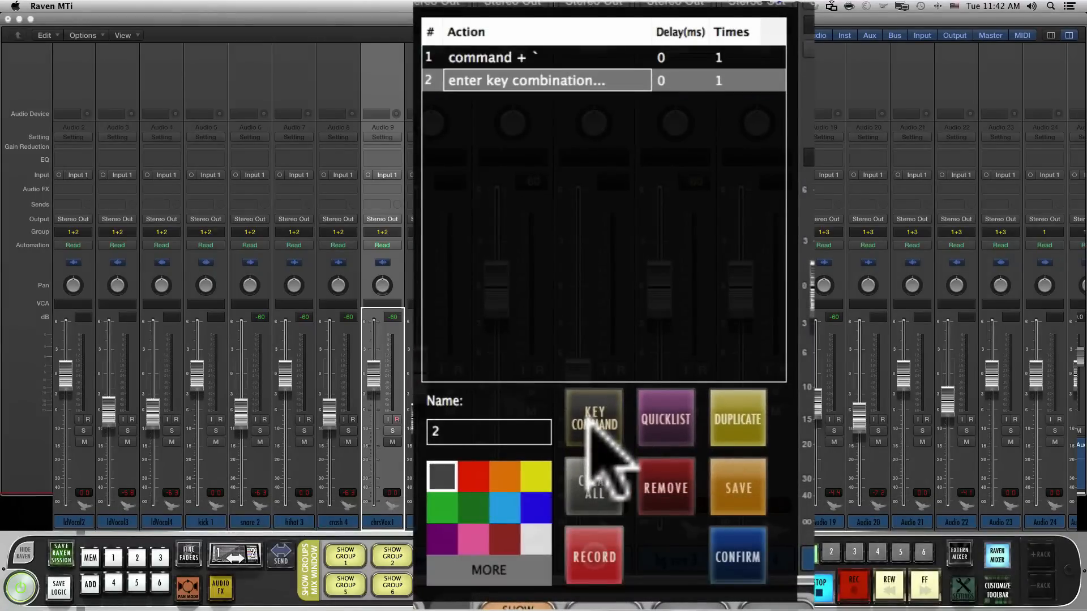
key(ctrl+shift+KP_1)
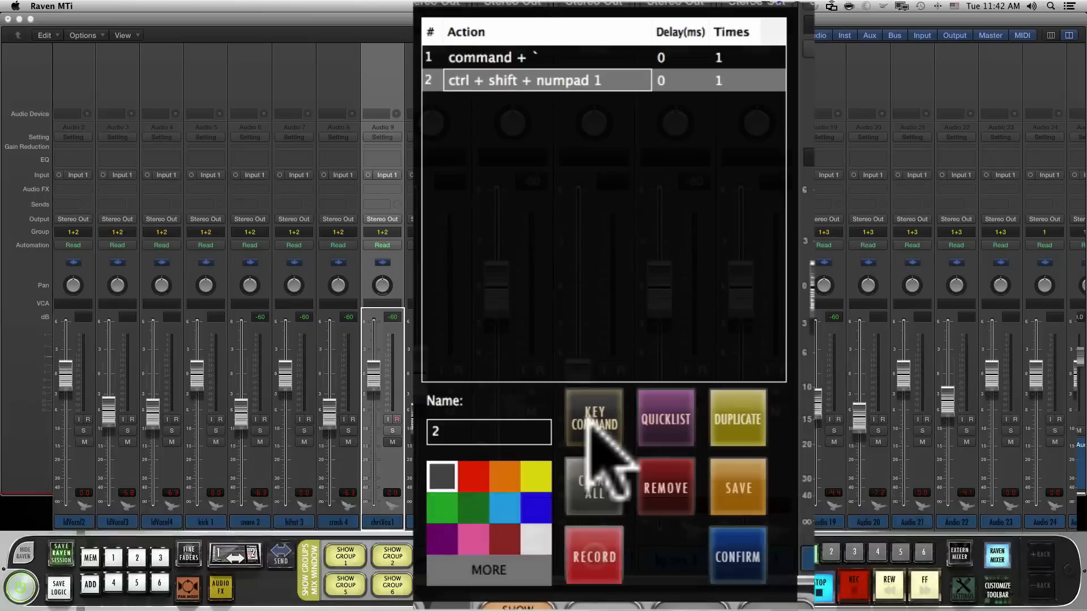
click(586, 429)
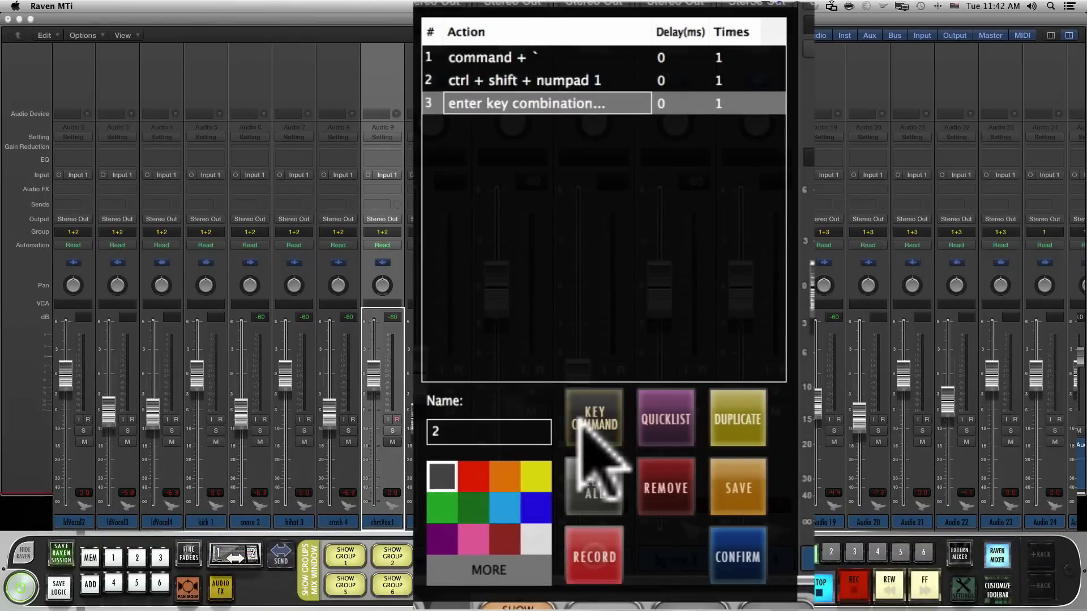
key(ctrl+shift)
key(ctrl+shift+KP_2)
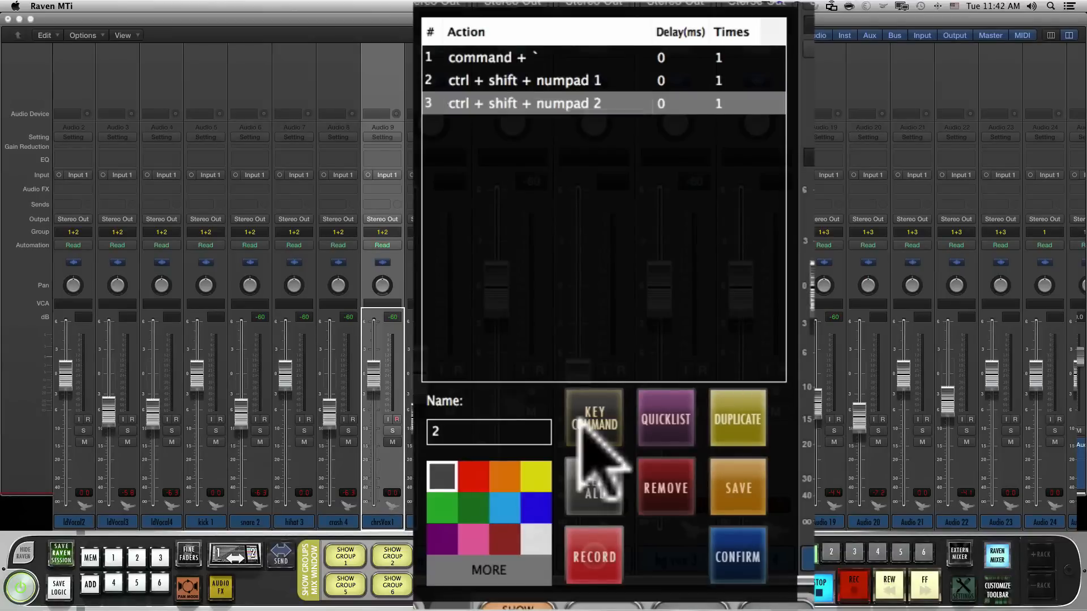
click(579, 424)
key(super+grave)
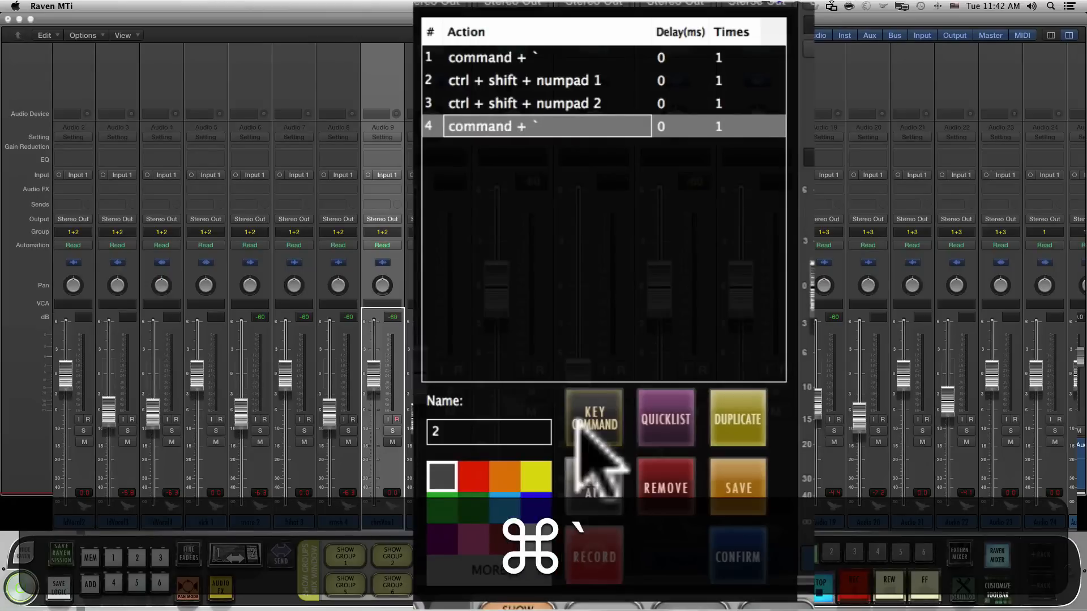
Set the delay of all four actions of batch button 2 to 500 ms
click(679, 59)
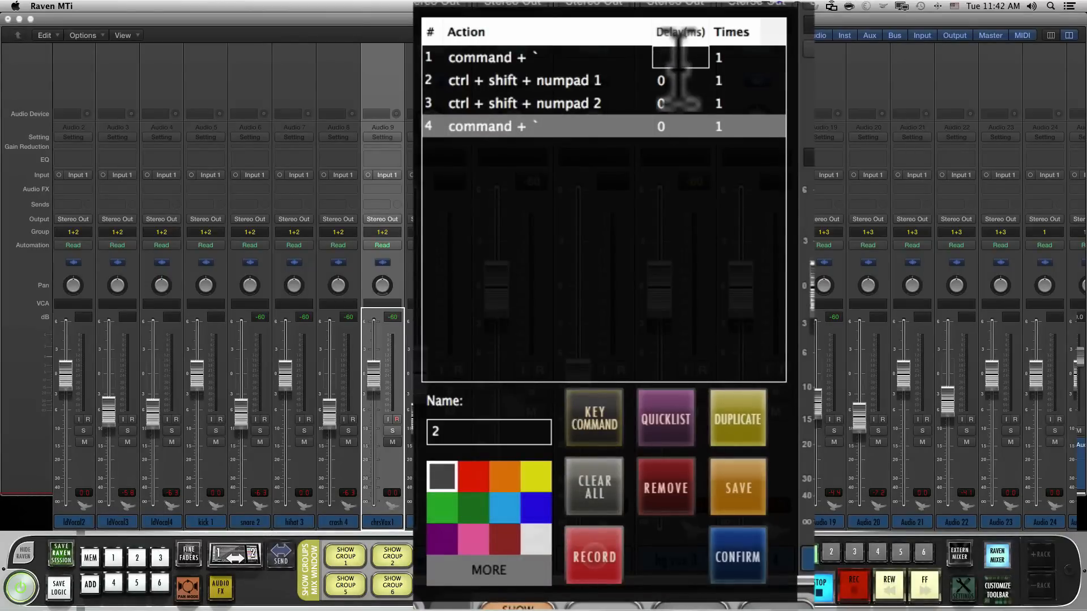
text(500)
click(682, 103)
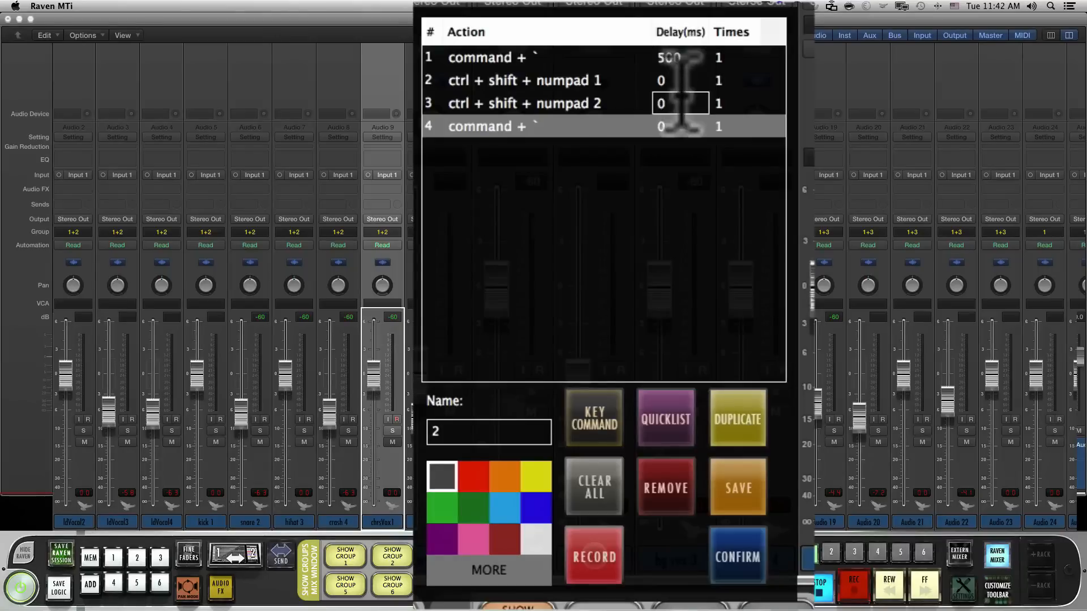
text(500)
click(659, 81)
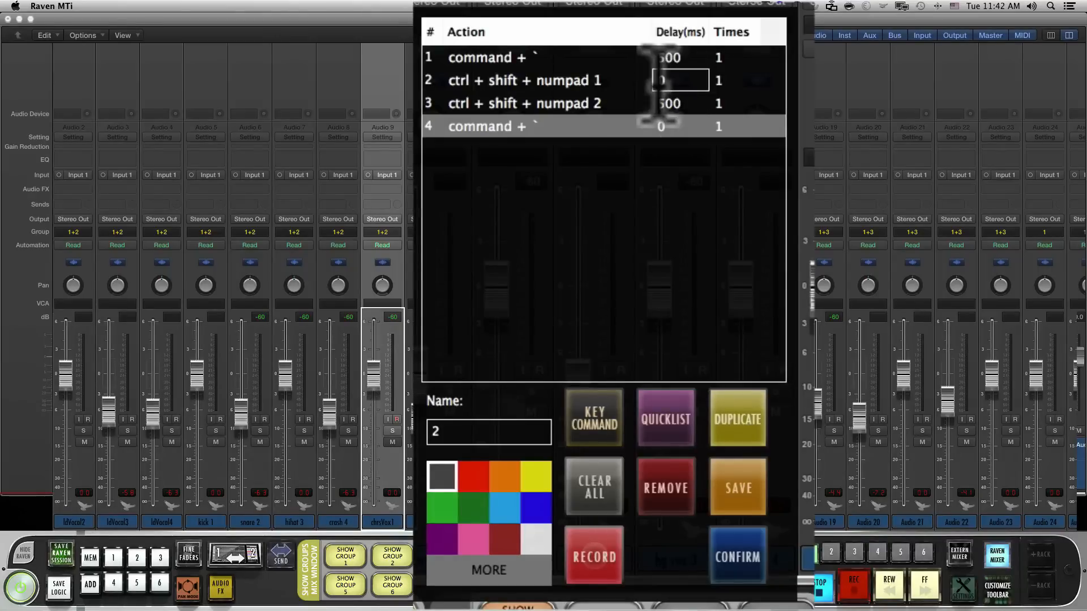
text(500)
click(672, 127)
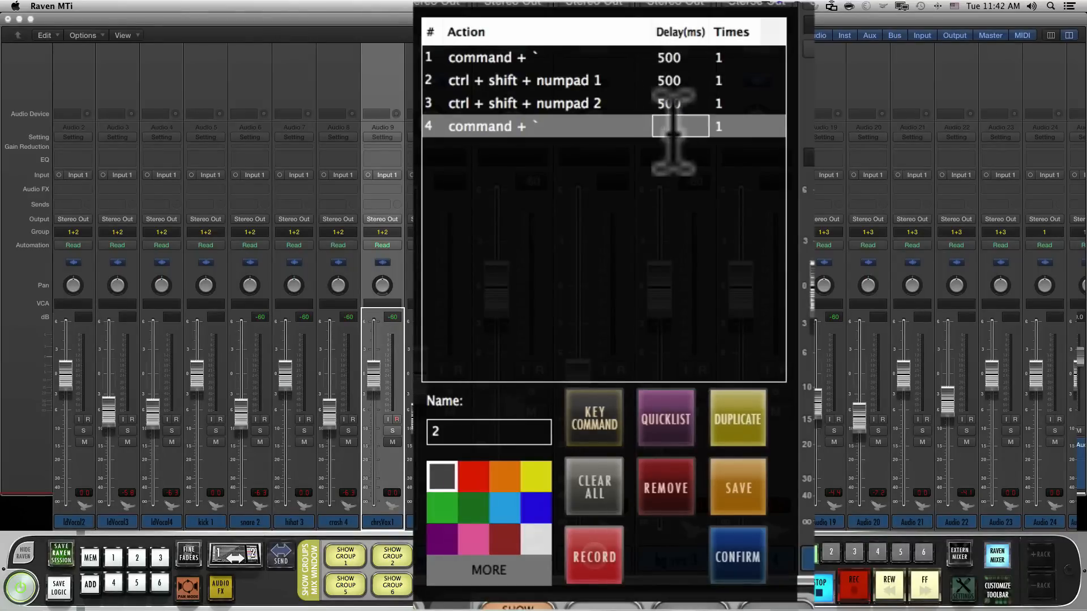
Name batch button 2 SHOW GROUP 2, colour it orange, and confirm it
click(478, 432)
key(BackSpace)
text(SHO)
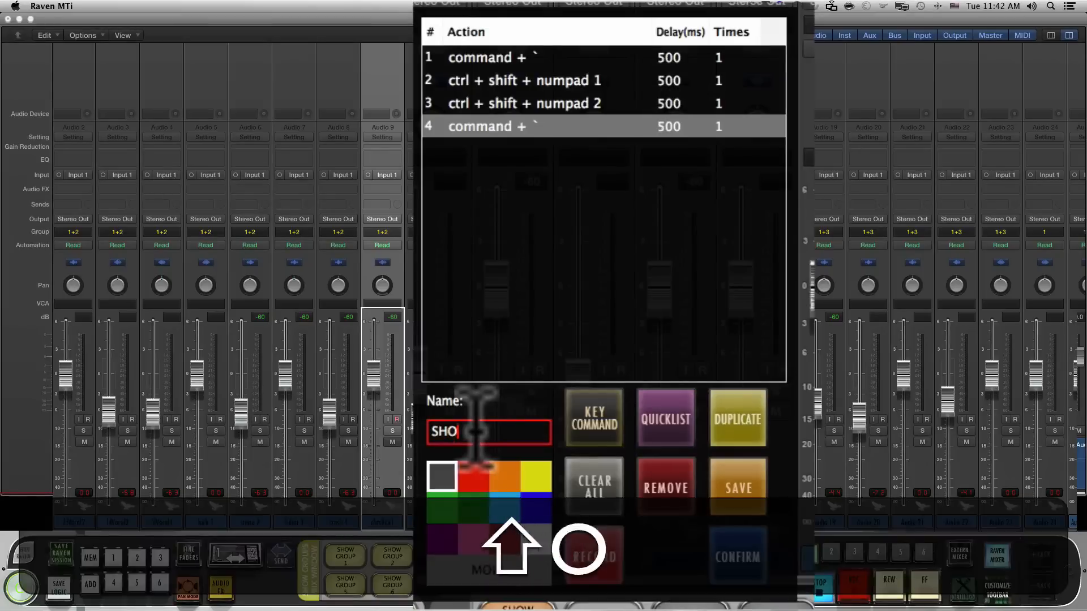
text(W GROUP 2)
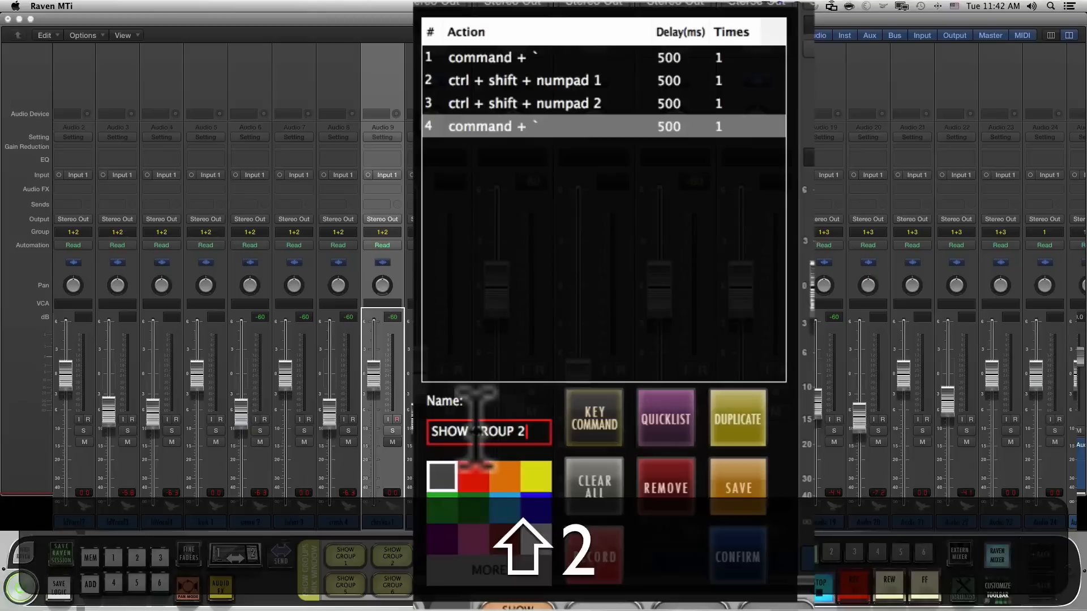
key(Return)
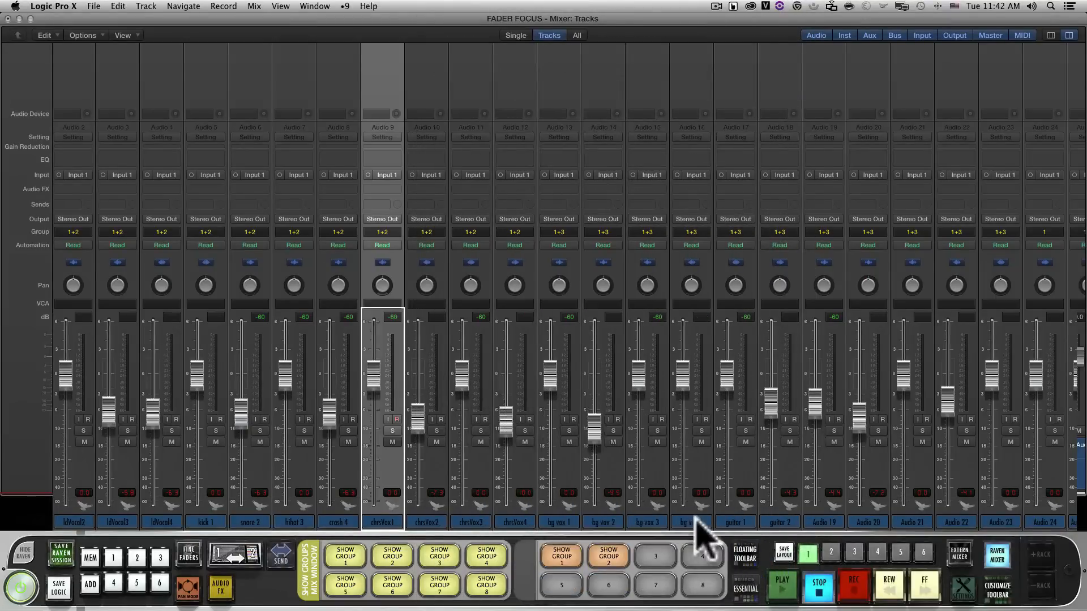
Test the orange batch commands by running SHOW GROUP 2, followed by SHOW GROUP 1
click(609, 557)
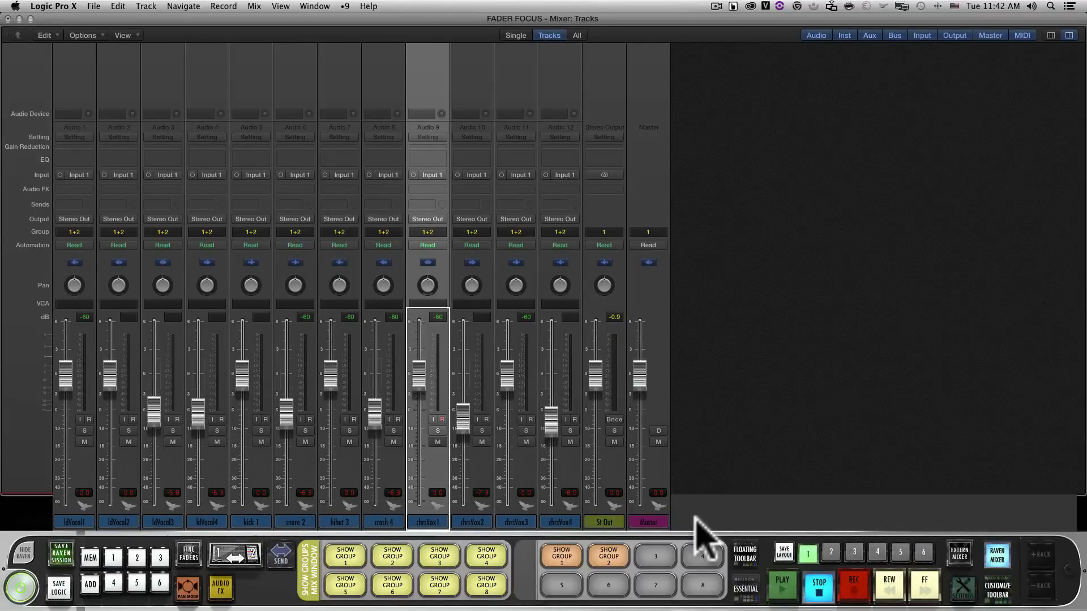
click(561, 557)
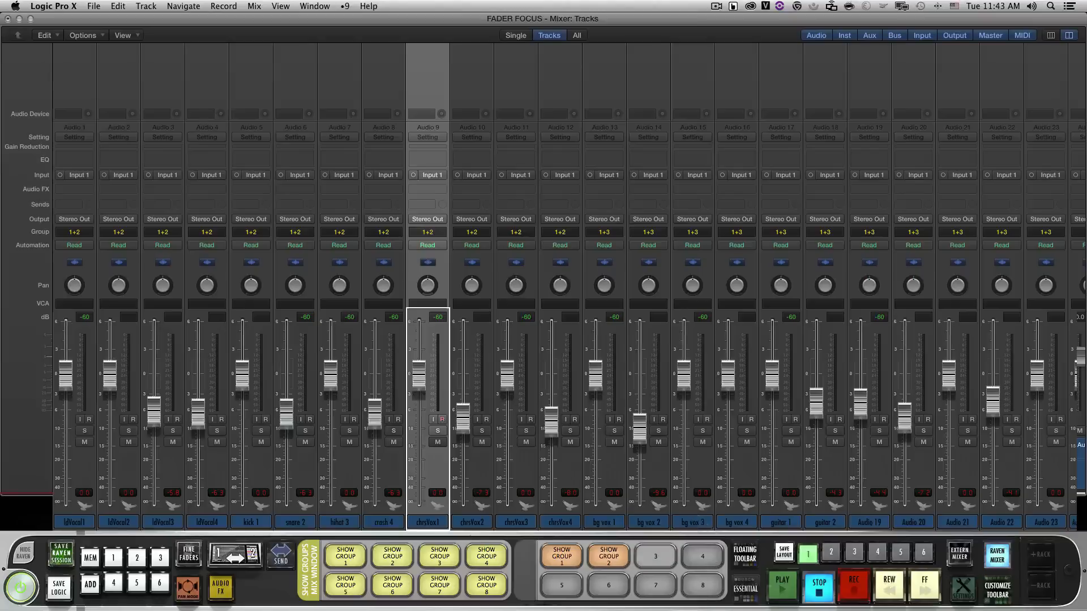
Program batch button 3 with the key commands Command+`, Ctrl+Shift+Numpad 1 and Ctrl+Shift+Numpad 3, in that order
right_click(656, 557)
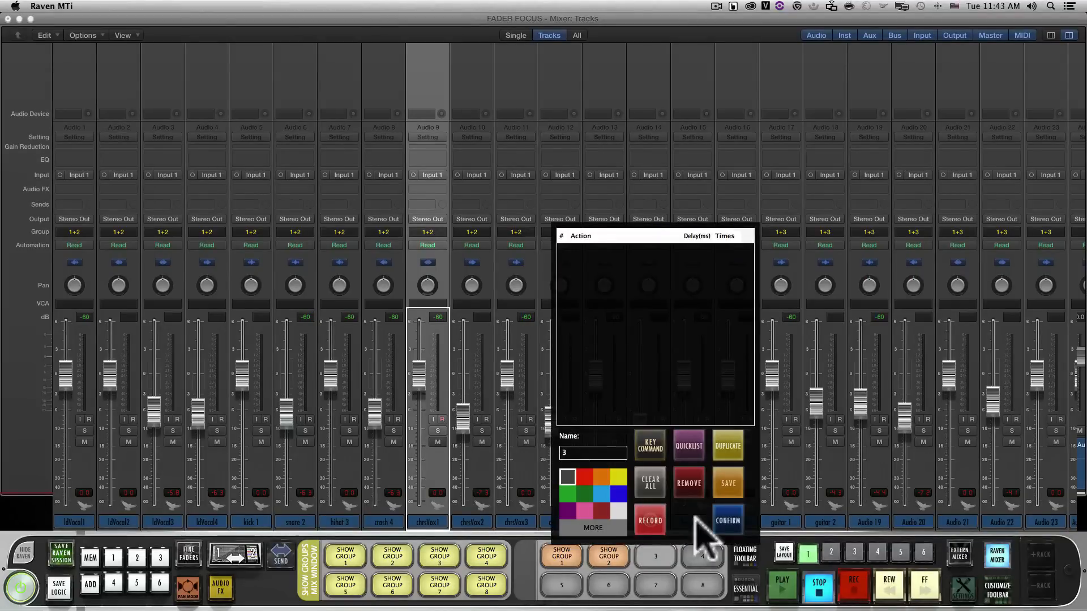
click(647, 452)
key(super+grave)
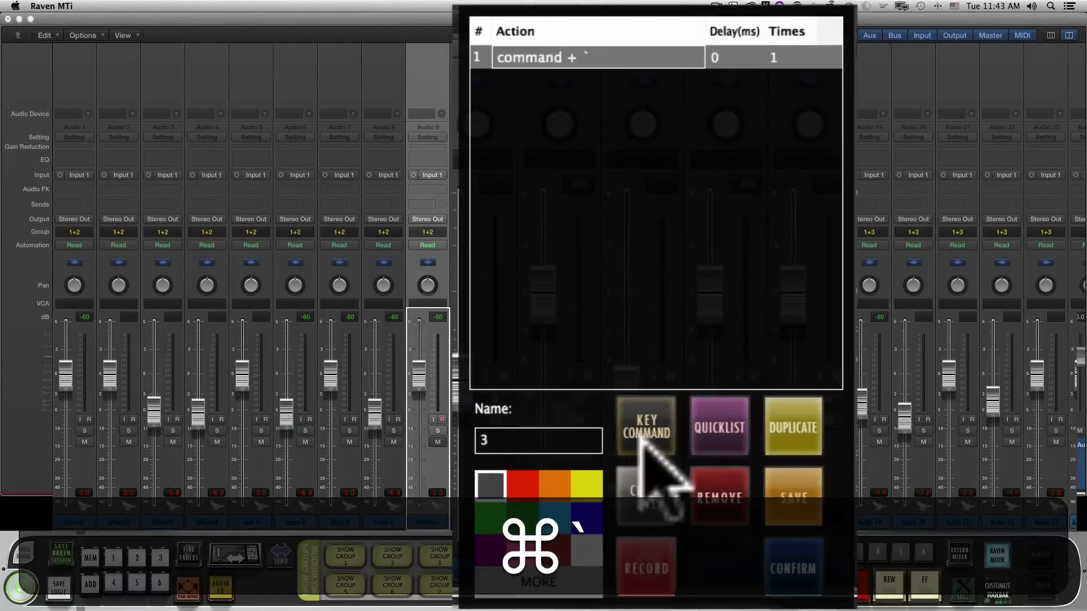
click(645, 436)
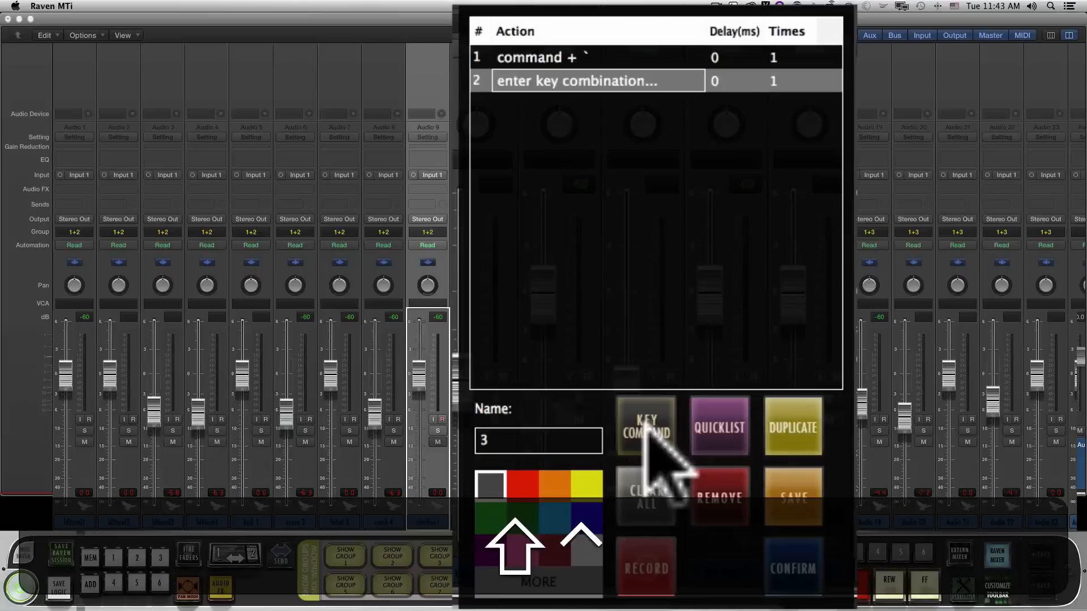
key(ctrl+shift+KP_1)
click(647, 430)
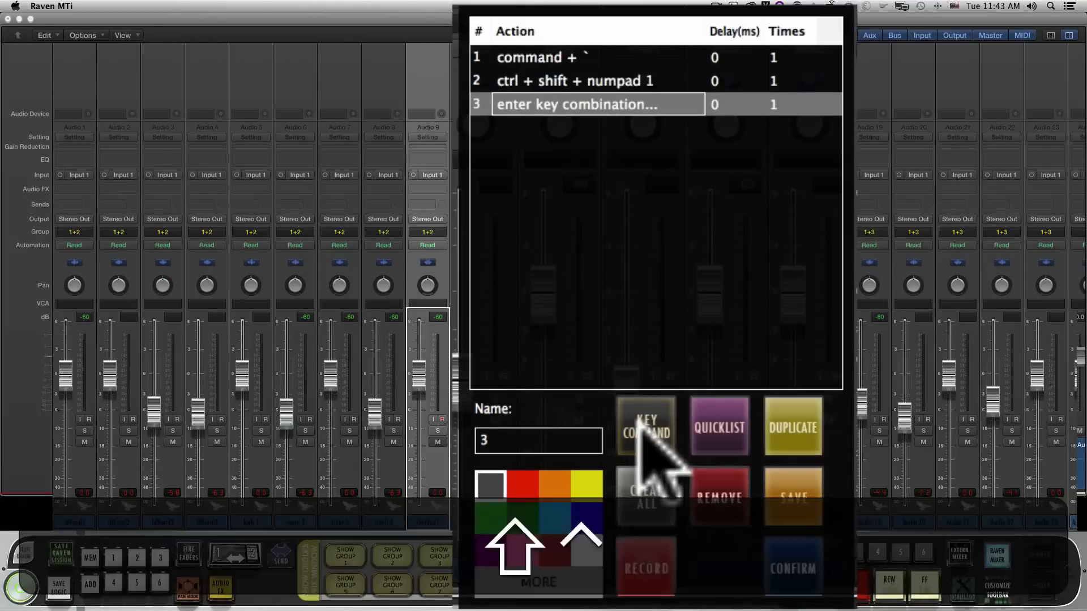
key(ctrl+shift+KP_3)
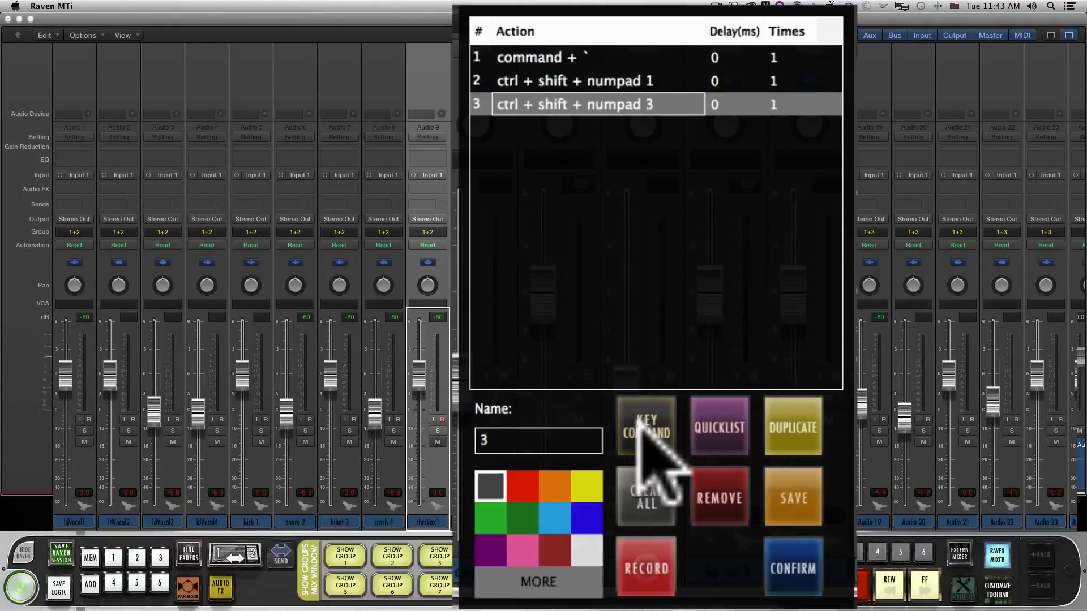
Set the delay of the three actions of batch button 3 to 500 ms each
click(733, 63)
key(BackSpace)
text(500)
click(735, 89)
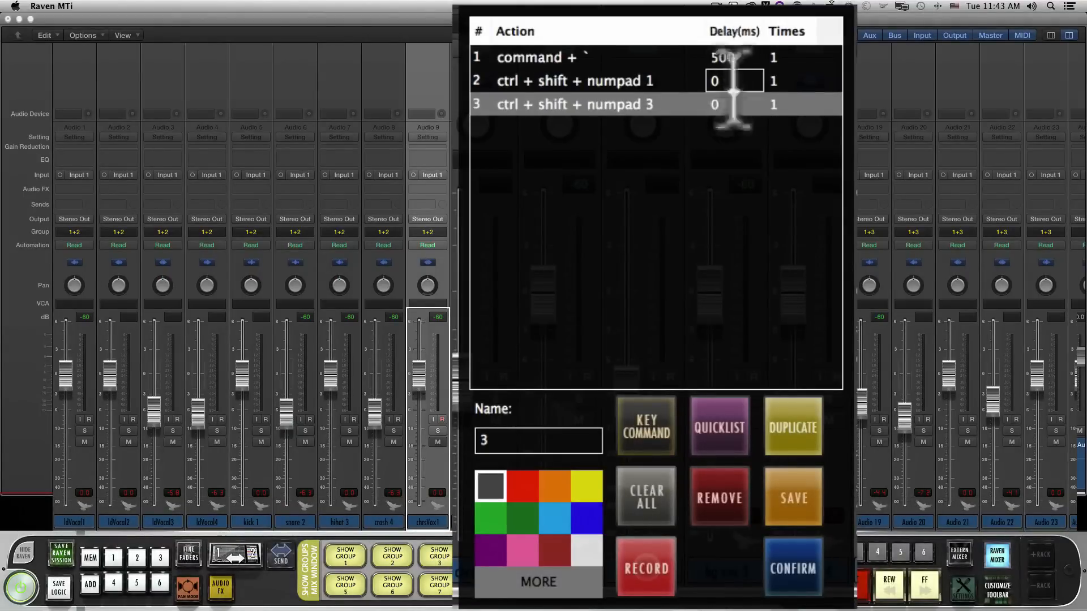
key(BackSpace)
text(500)
click(726, 111)
text(5)
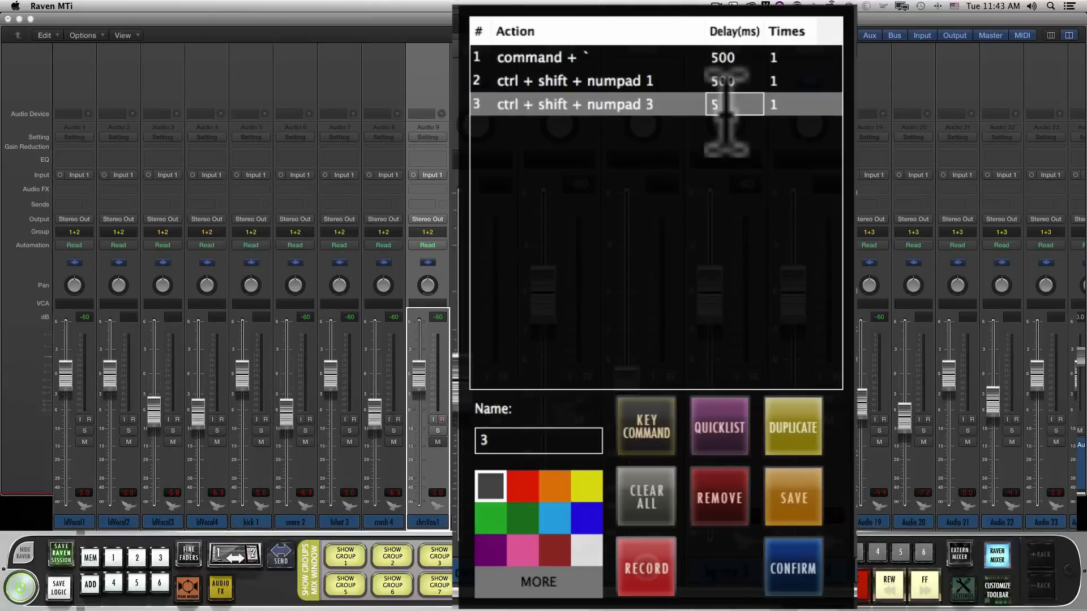
text(00)
Add Command+` as the fourth action of batch button 3 with a delay of 500 ms
click(628, 433)
key(super+grave)
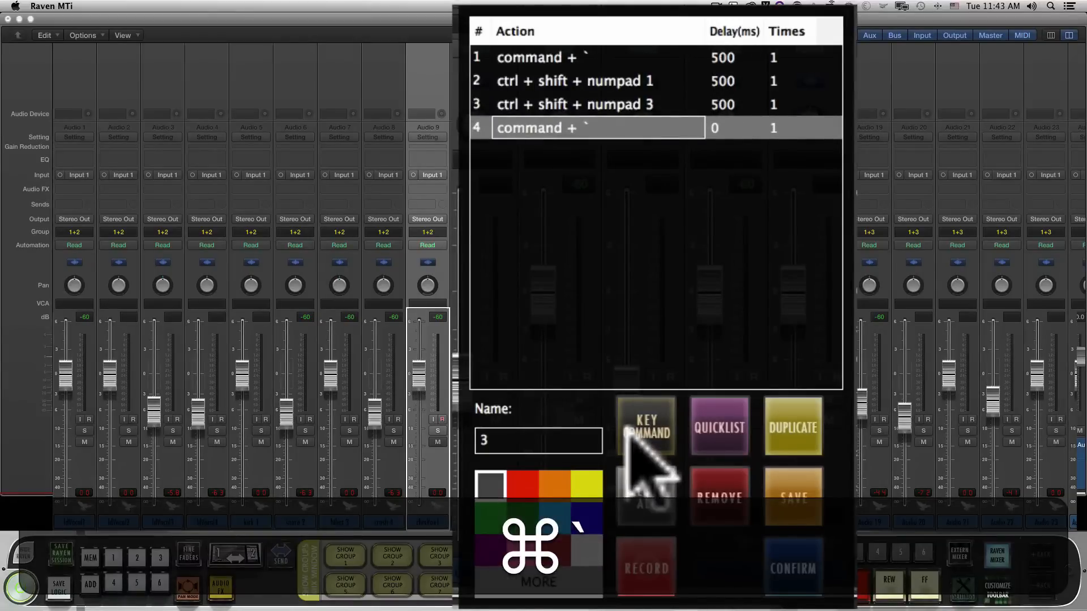
click(730, 128)
key(BackSpace)
text(500)
Name batch button 3 SHOW GROUP 3, colour it orange, and confirm it
click(530, 440)
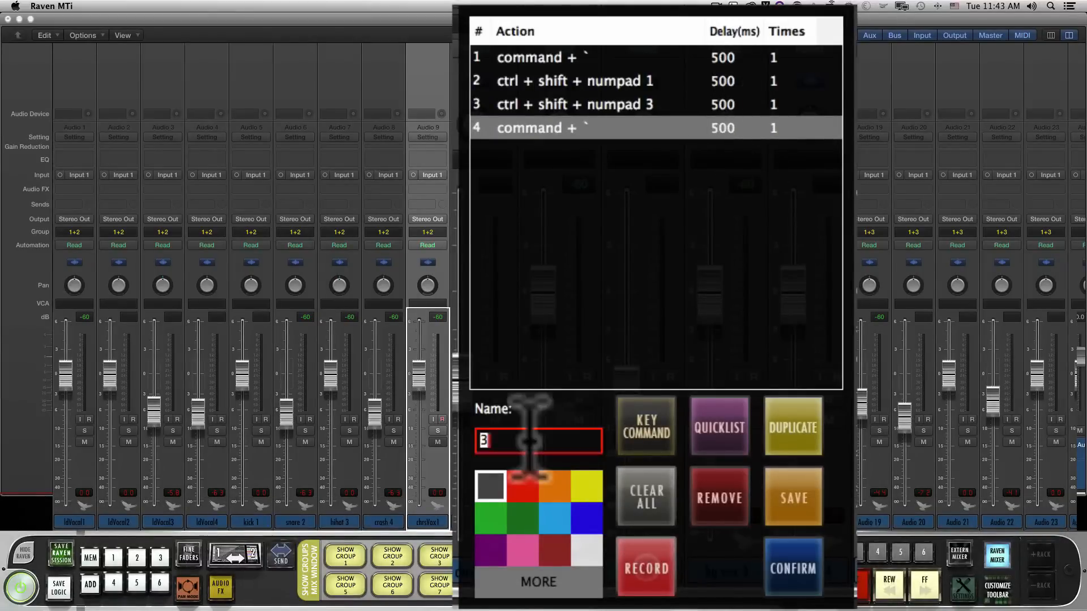
key(BackSpace)
text(SHOW)
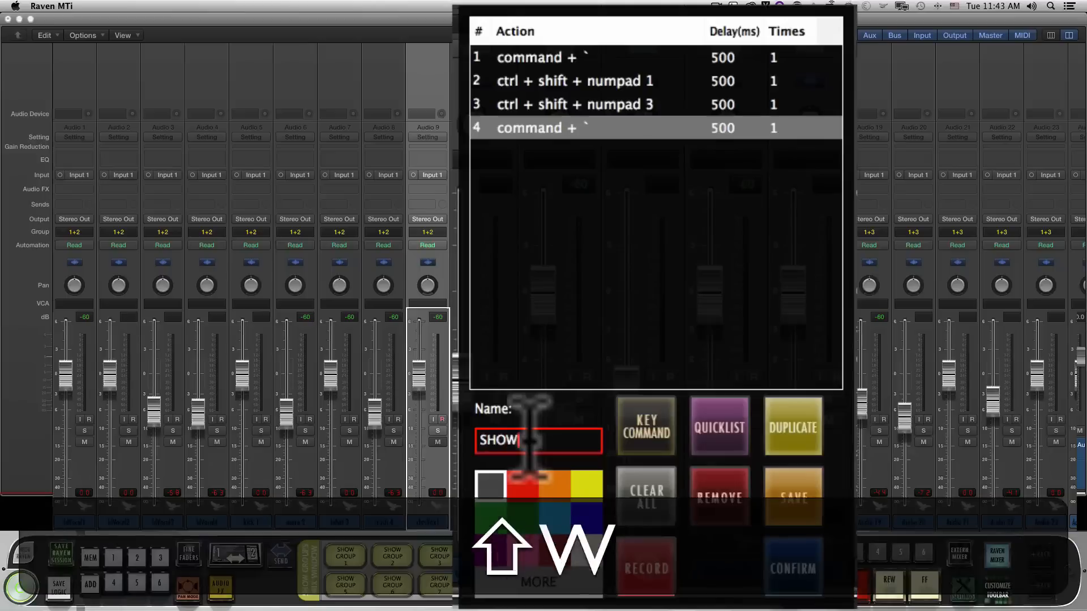
text( GROUP 3)
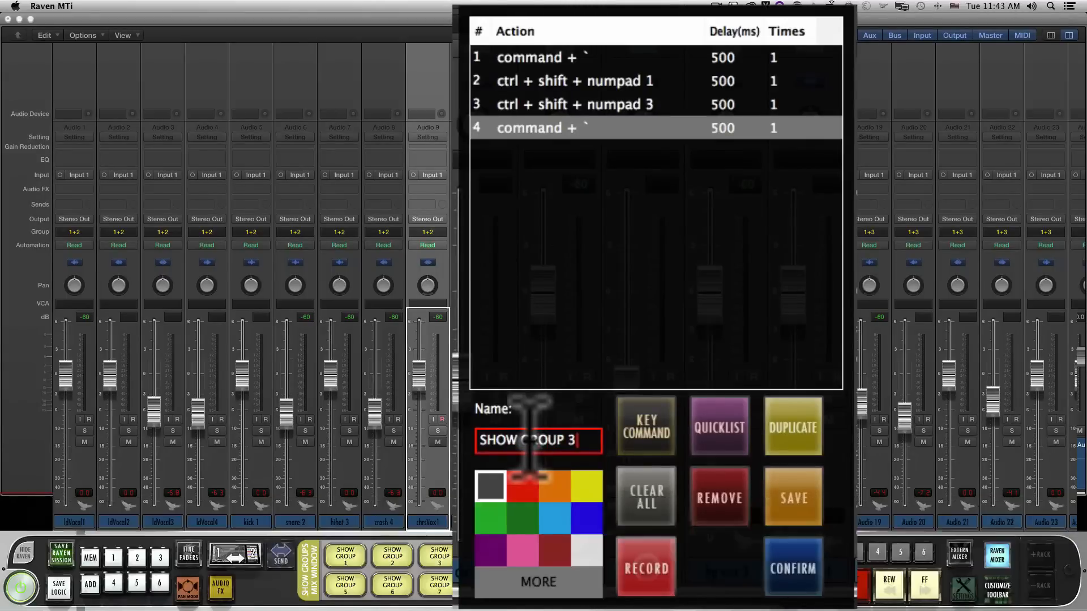
click(792, 568)
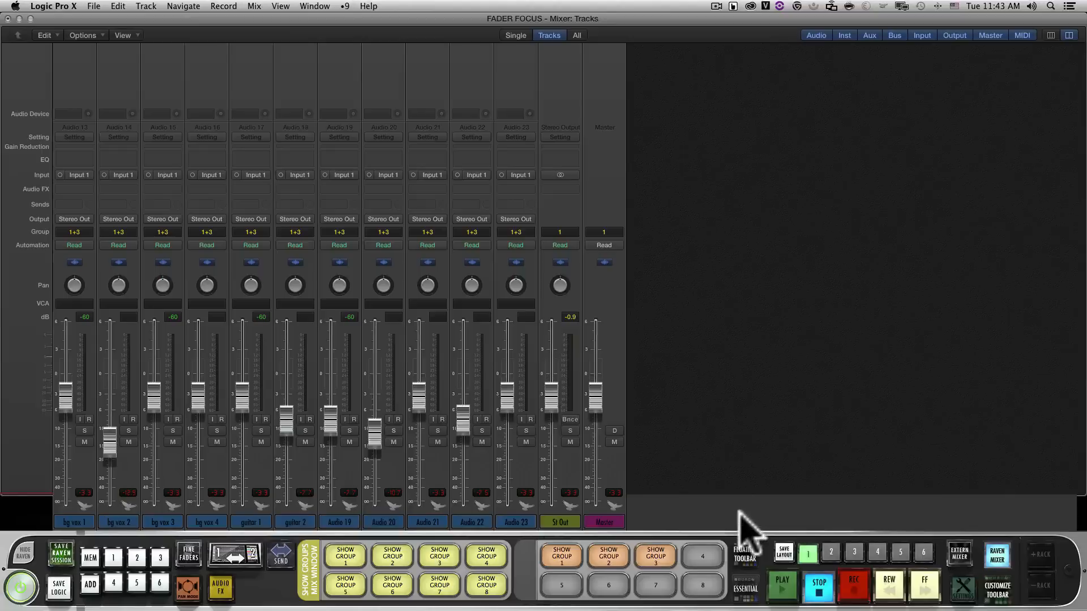
Turn off the Raven mixer and bring the Logic Tracks window into view with its Groups section expanded
click(997, 556)
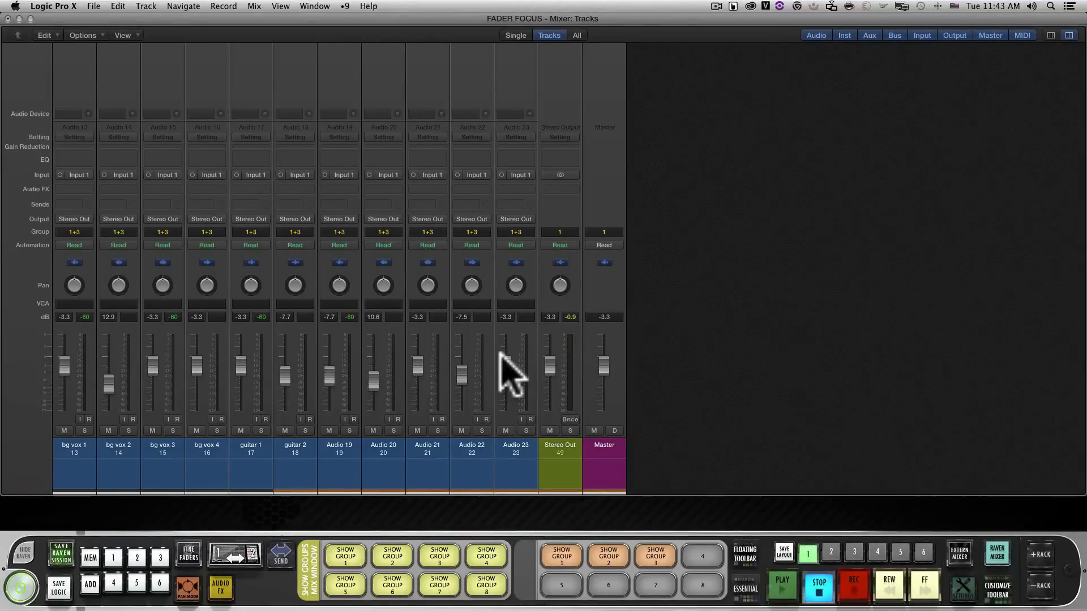
drag(1084, 25, 413, 23)
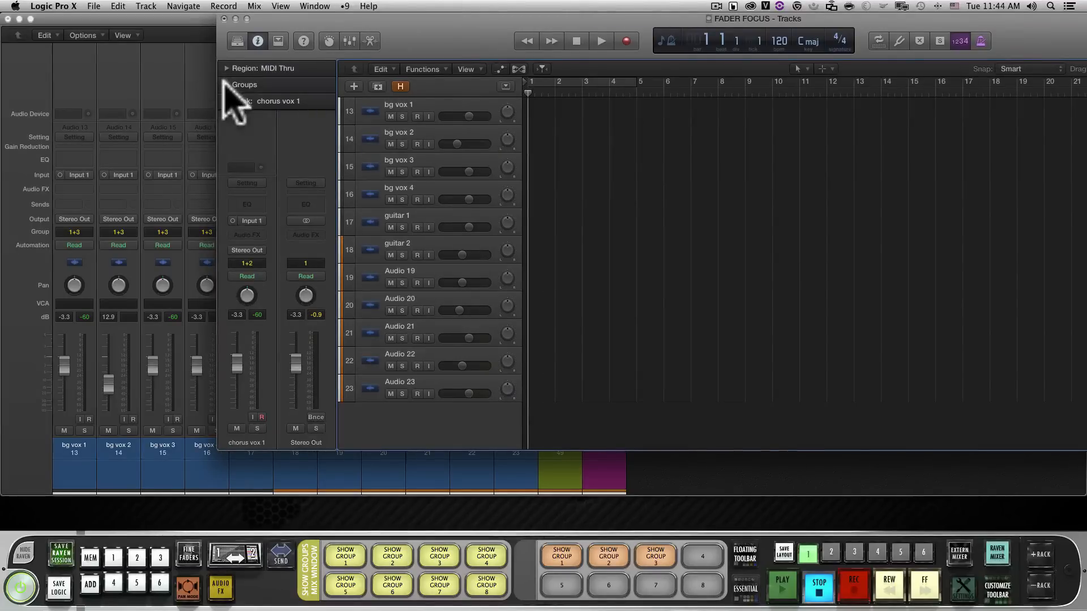
click(286, 86)
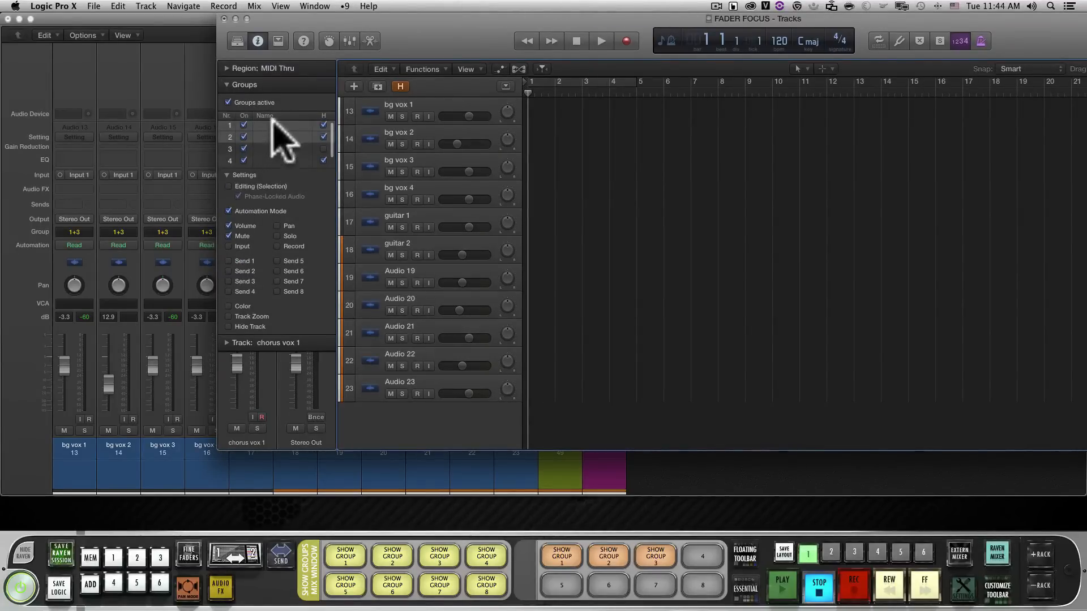
For group 1, disable Automation Mode, Volume and Mute, and enable only Hide Track
click(271, 124)
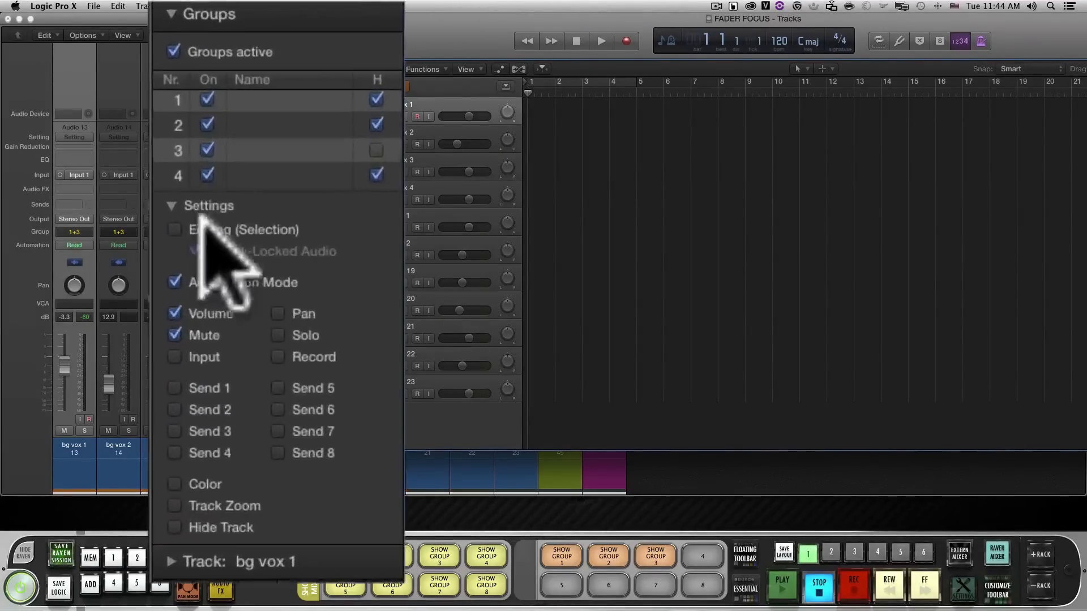
click(213, 209)
click(173, 313)
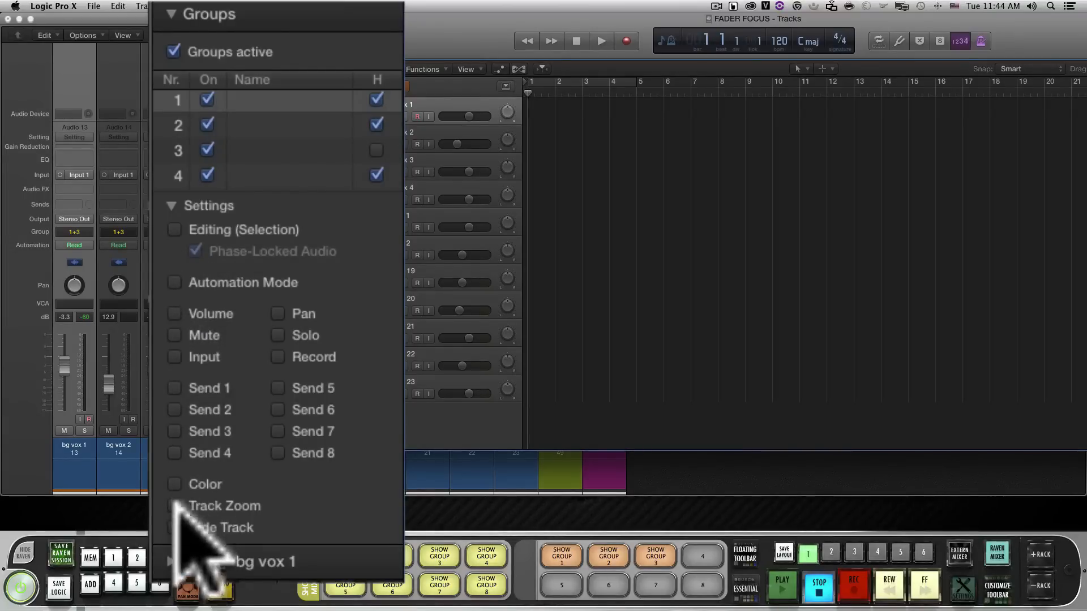
click(175, 526)
For group 2, leave all linked parameters disabled and enable only Hide Track
click(260, 126)
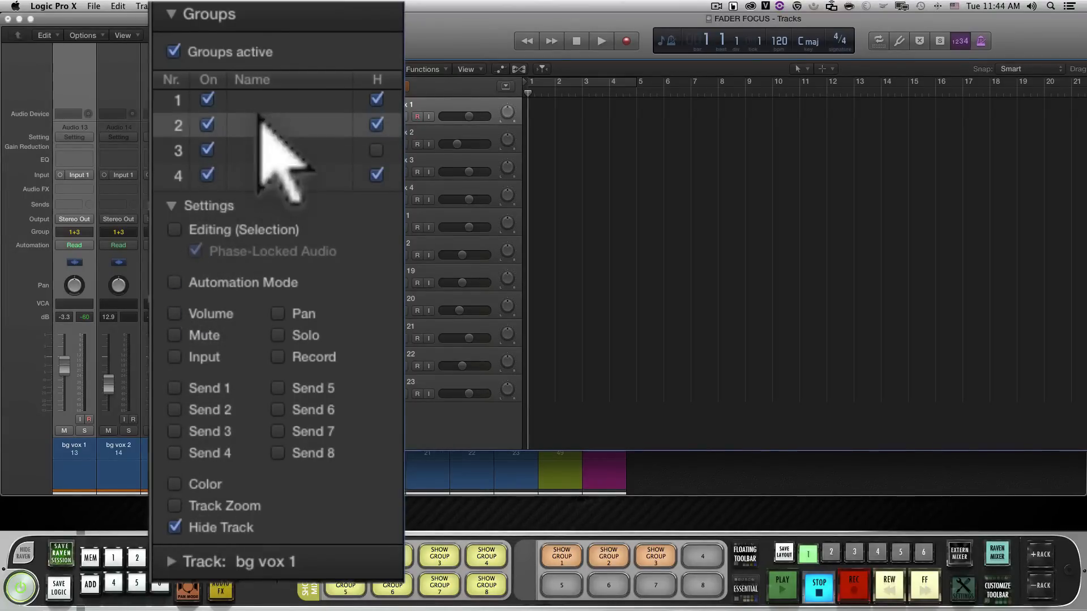
click(174, 282)
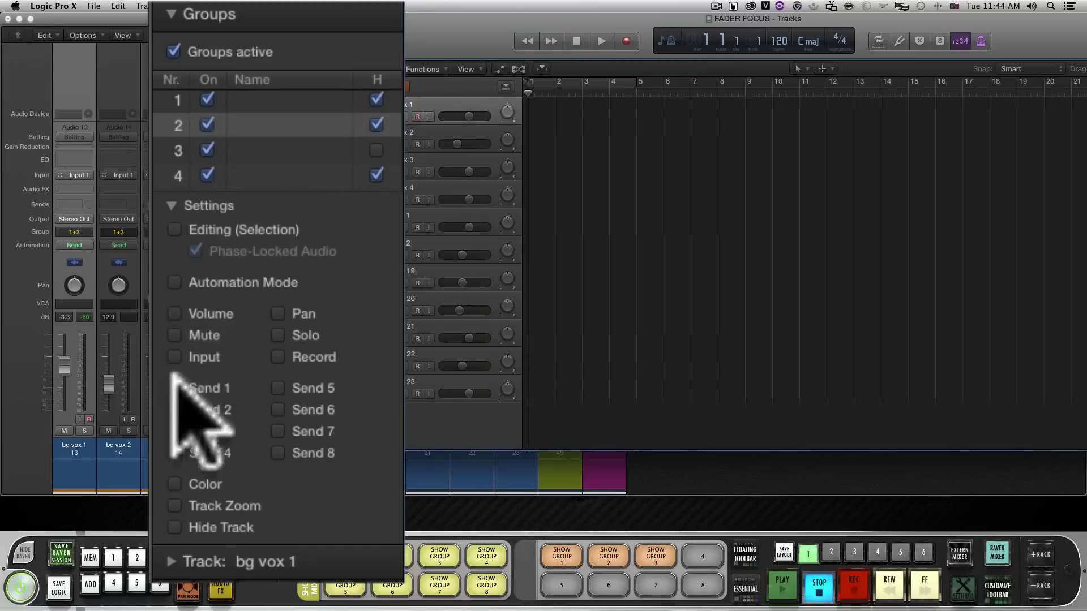
click(174, 527)
For group 3, disable Automation Mode, Volume and Mute, and enable only Hide Track
click(251, 150)
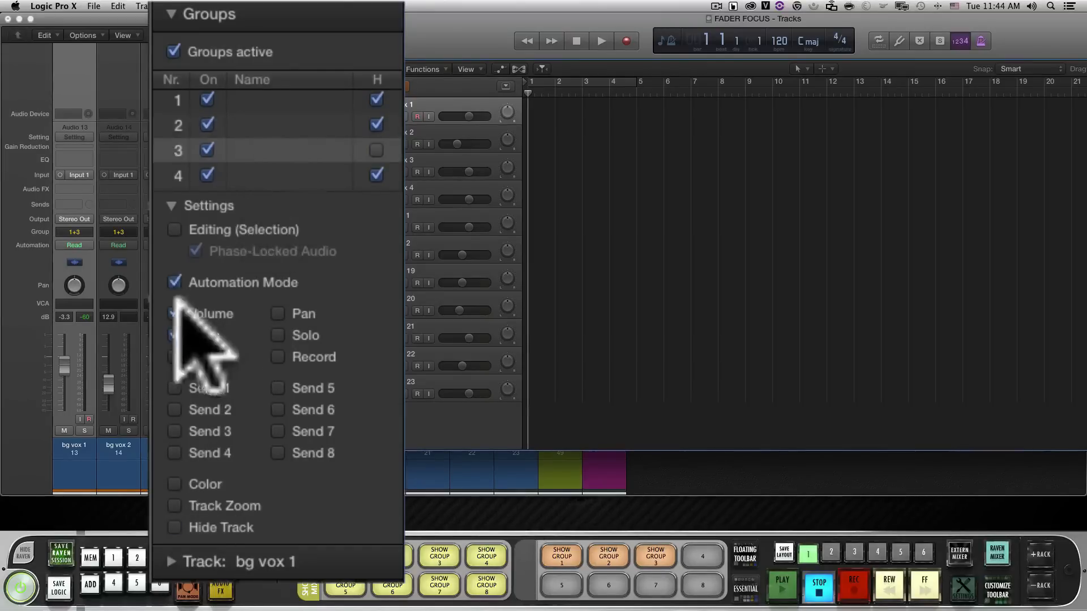
click(173, 282)
click(172, 14)
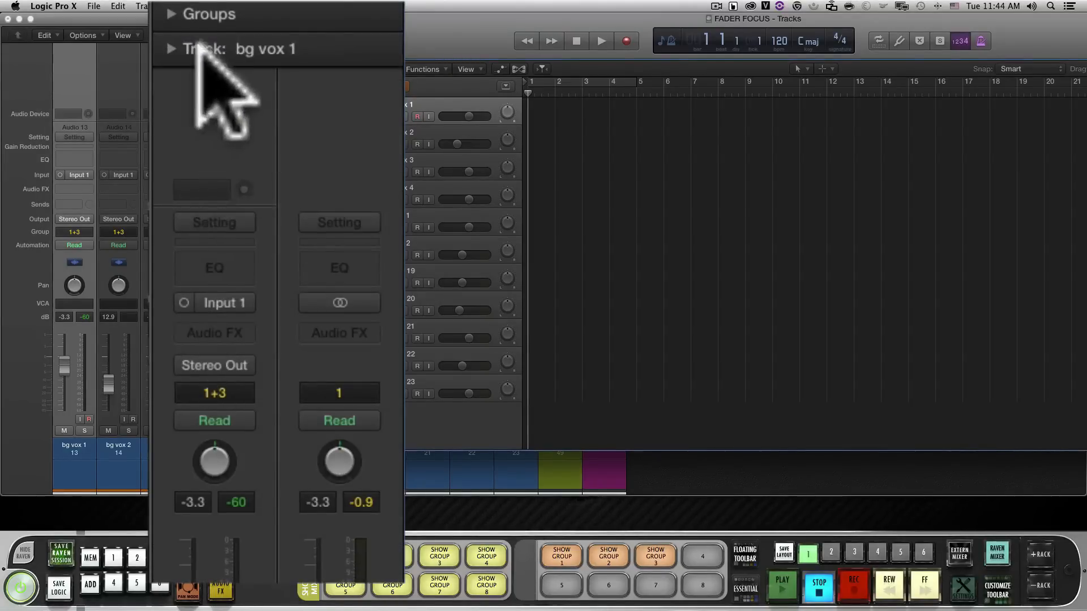
click(171, 14)
click(173, 312)
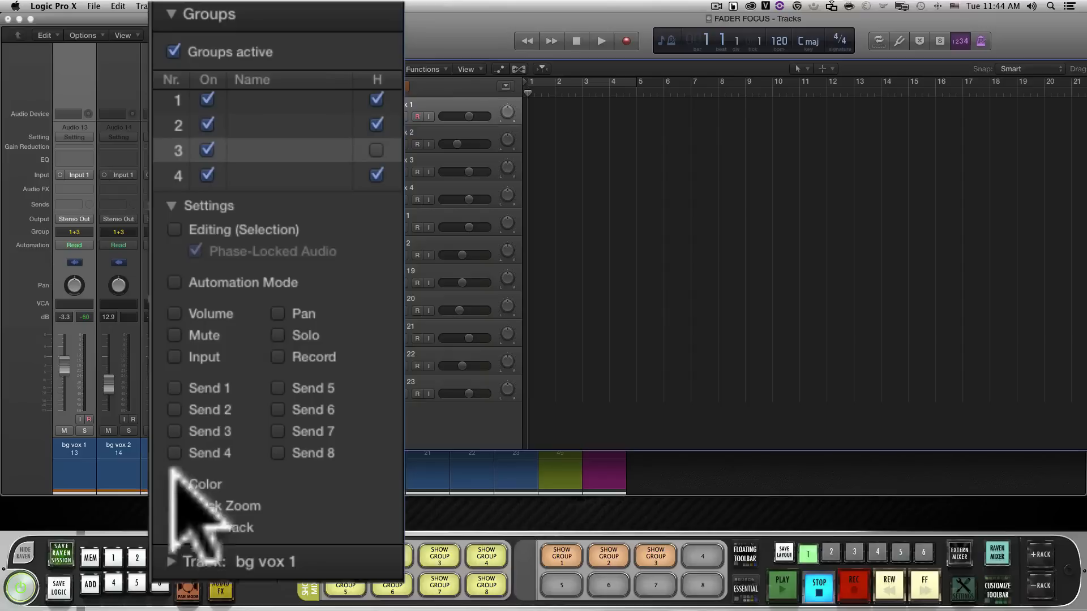
click(174, 527)
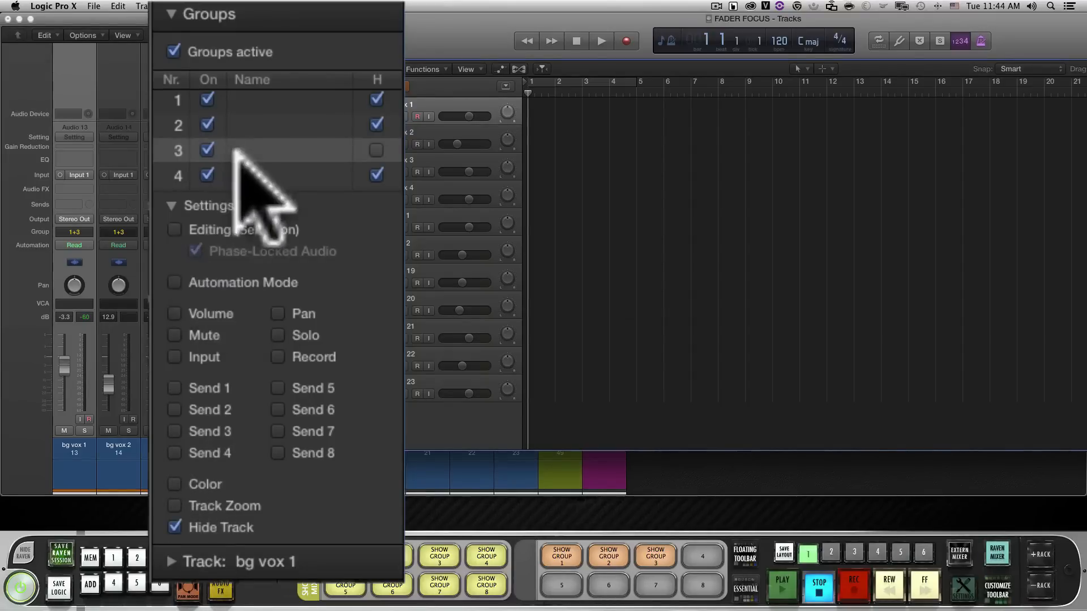
For group 4, disable Automation Mode, Volume and Mute, and enable only Hide Track
click(237, 173)
click(174, 283)
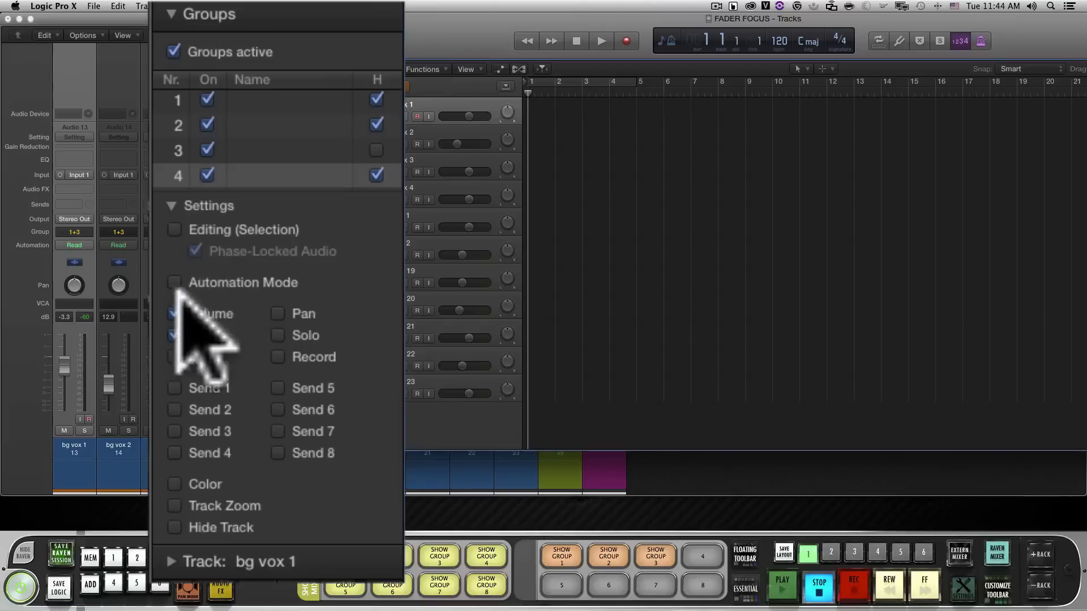
click(174, 313)
click(175, 335)
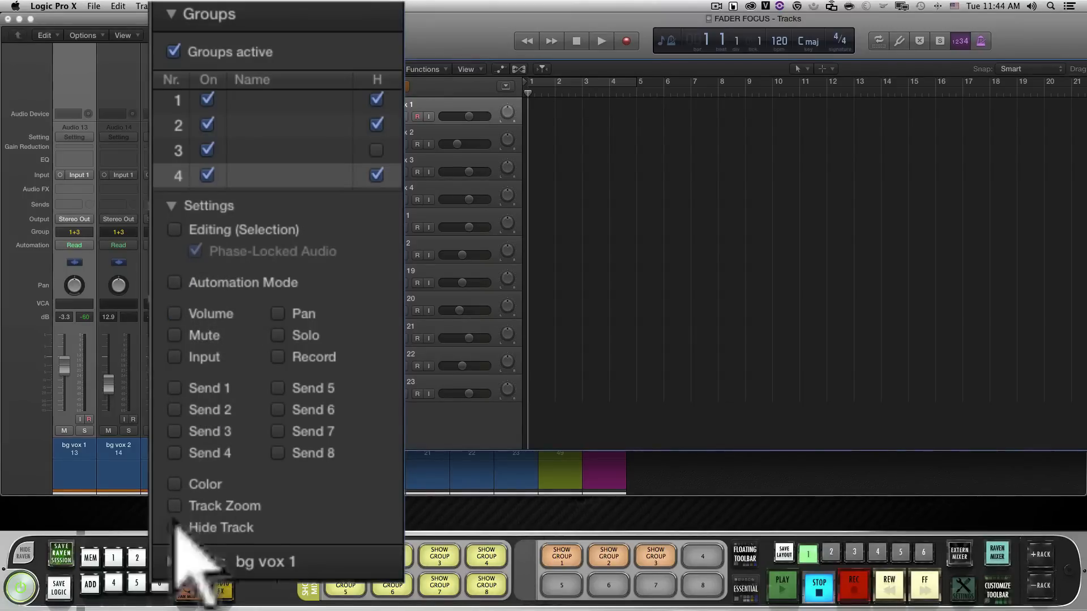
click(175, 528)
Collapse the Groups section, move the Tracks window back off the mixer, and turn the Raven mixer on again
click(201, 18)
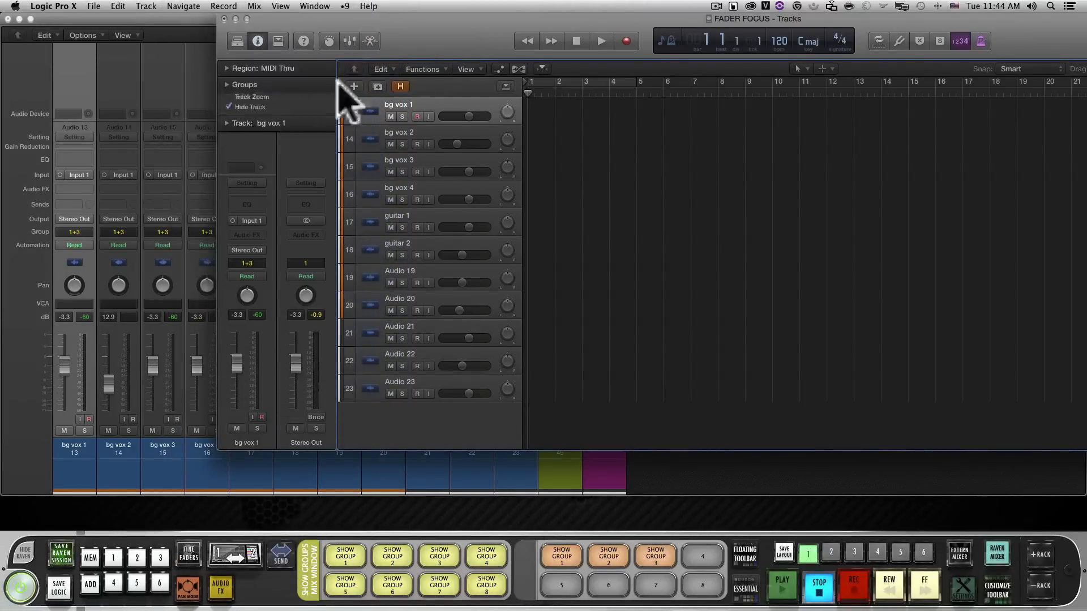
drag(464, 42, 1086, 42)
click(997, 554)
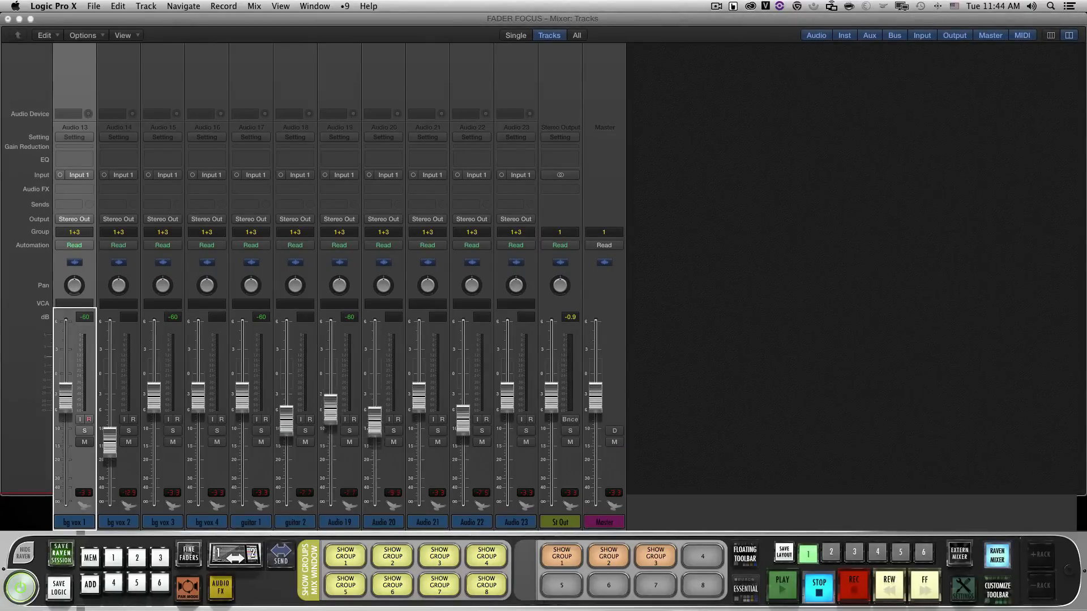
Run the orange SHOW GROUP 1 batch command and raise the snare 2 fader to about -6.3 dB
click(992, 558)
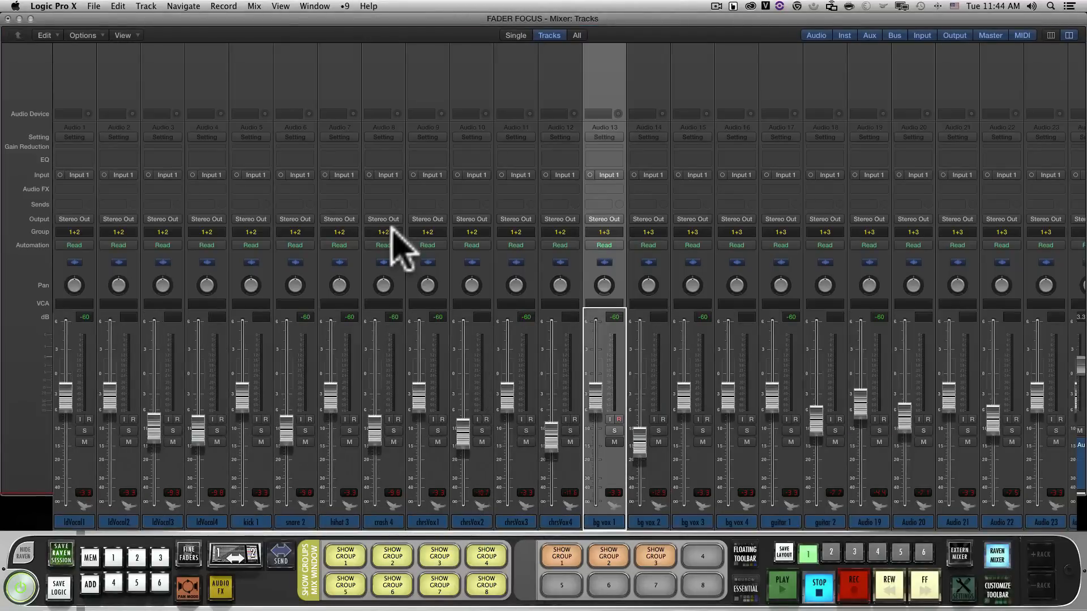
drag(287, 432, 287, 415)
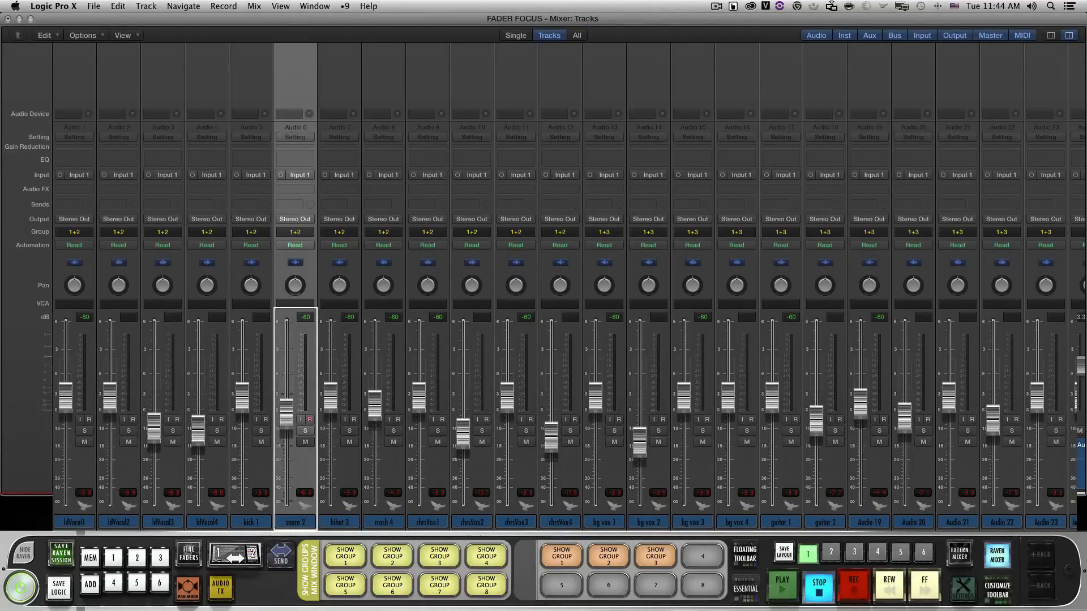
Test the orange batch commands by running SHOW GROUP 2, SHOW GROUP 1 and SHOW GROUP 3 in turn
click(608, 556)
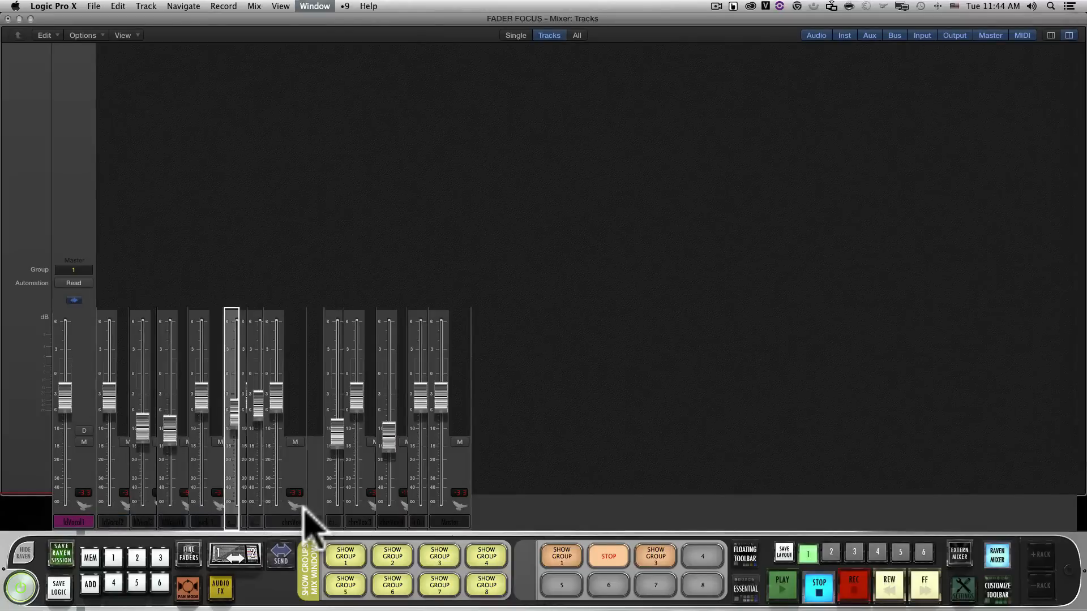
click(609, 556)
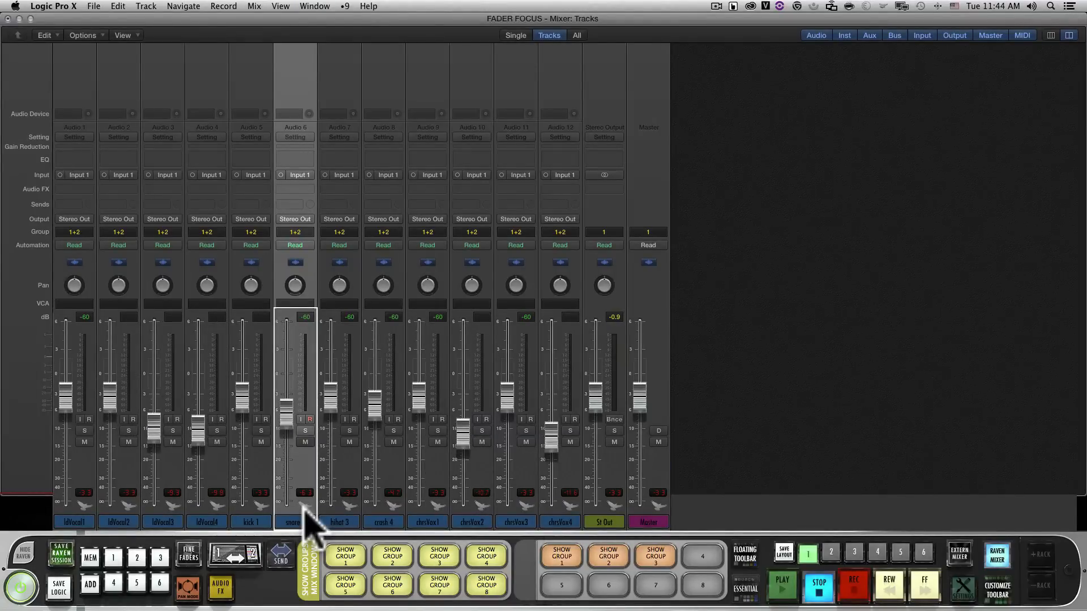
click(562, 557)
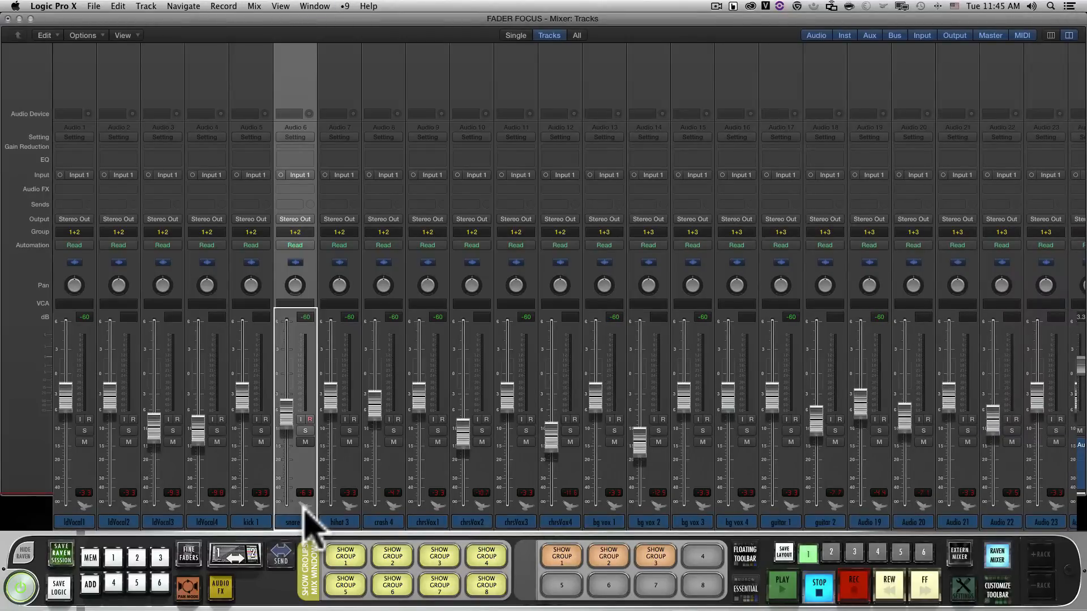
click(655, 556)
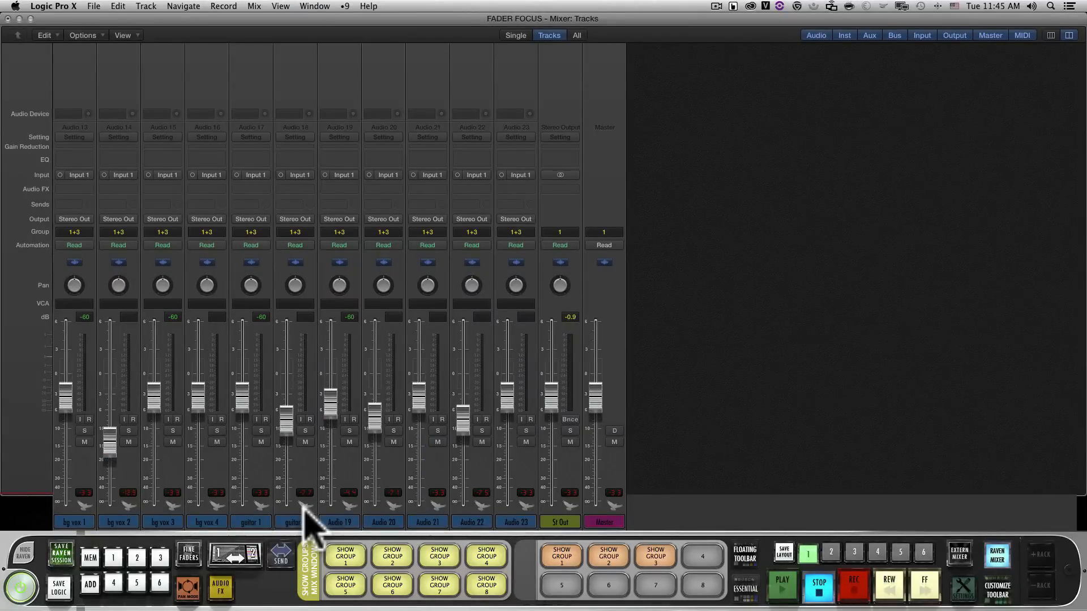
With the guitar 2 channel selected, run the orange SHOW GROUP 1 batch command and select the Audio 24 channel
click(304, 507)
click(561, 557)
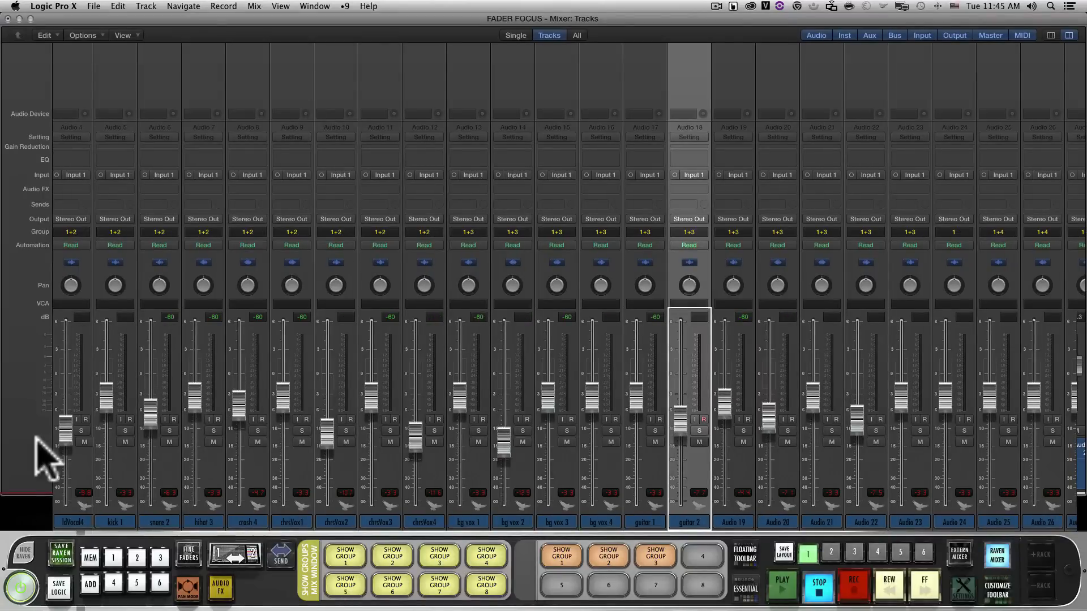
click(952, 504)
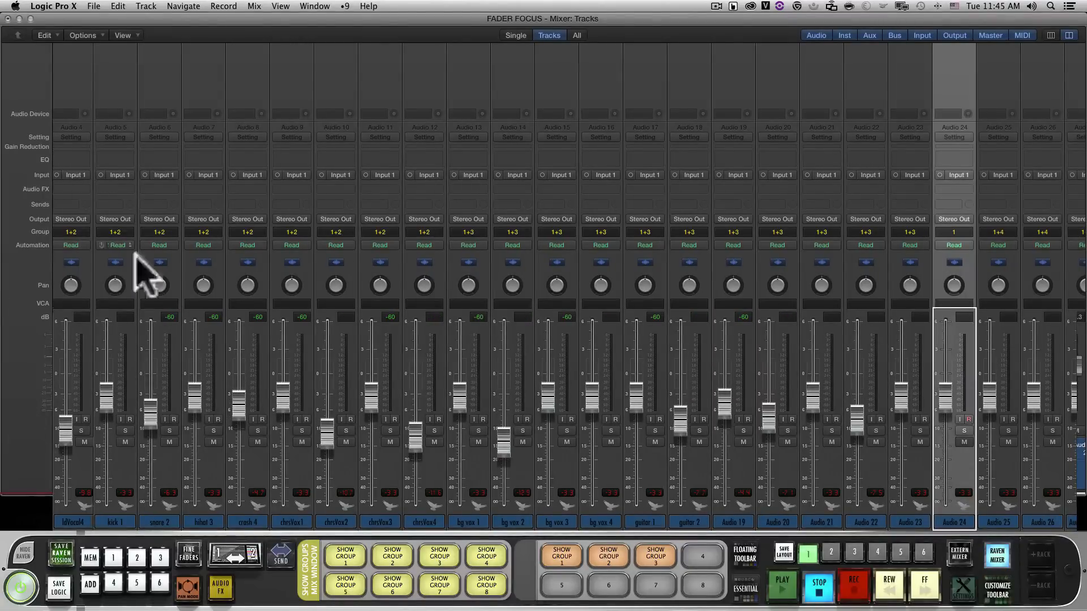
Add the Audio 24 channel to Group 4 in addition to Group 1
click(956, 233)
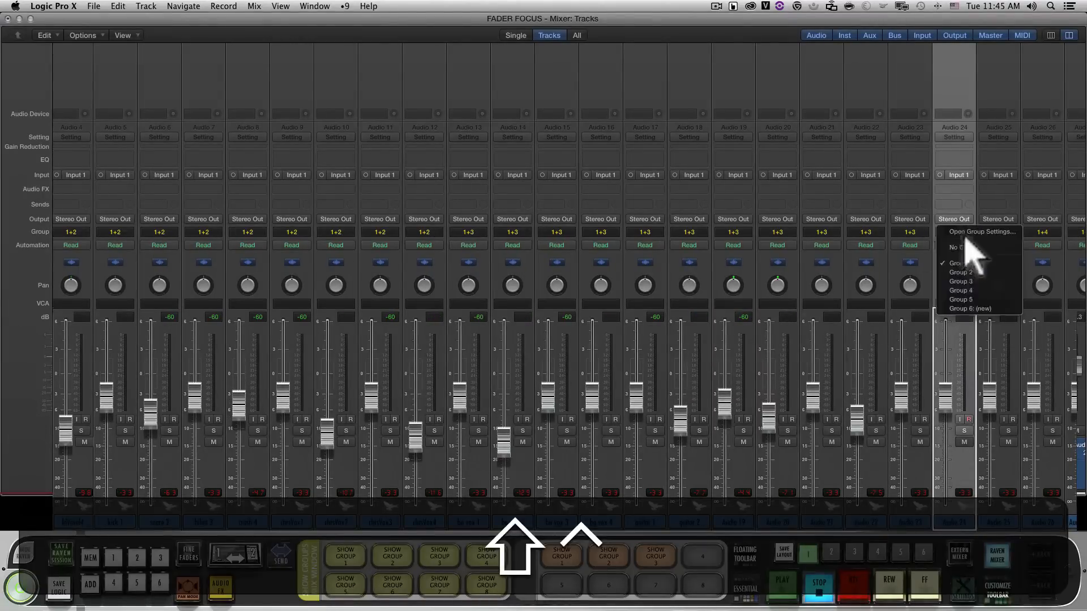
click(974, 290)
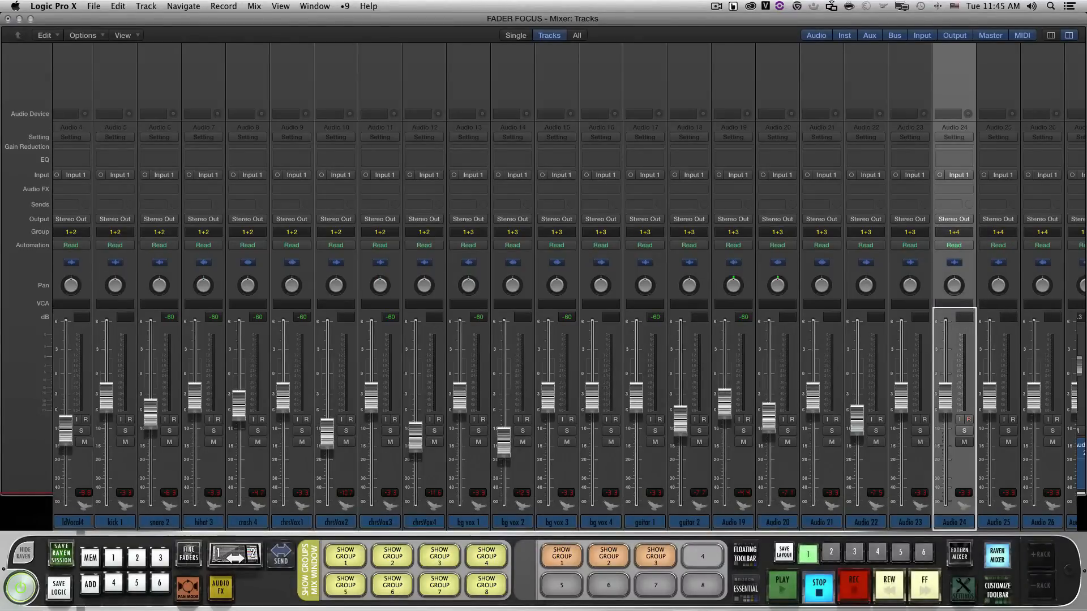
Build the empty fourth batch command from the key commands command + `, ctrl + shift + numpad 1, ctrl + shift + numpad 4 and command + `
right_click(703, 557)
click(688, 442)
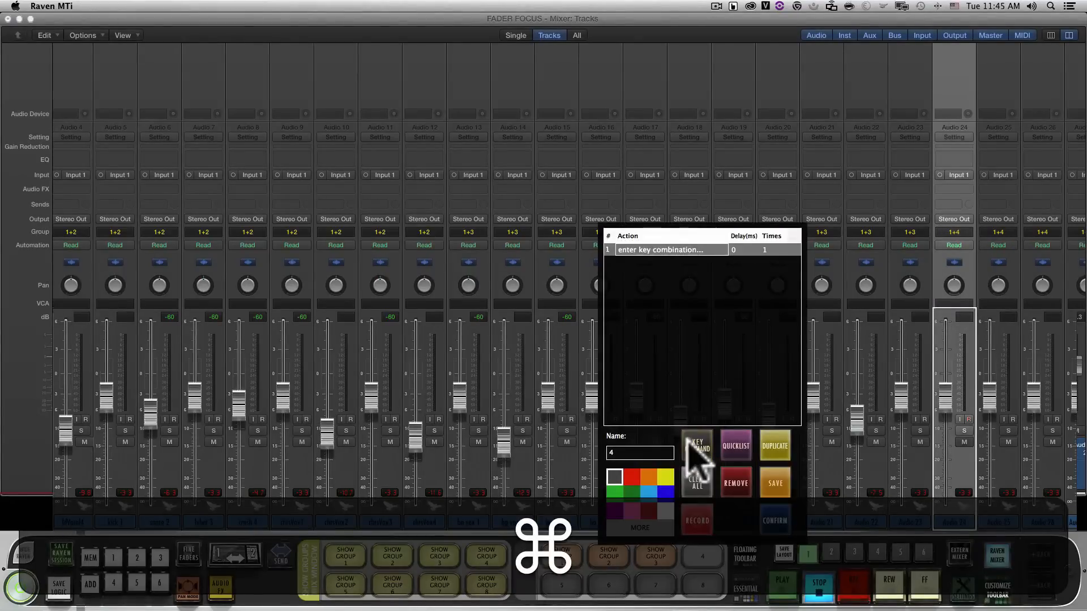
key(super+grave)
click(694, 447)
key(ctrl+shift+KP_4)
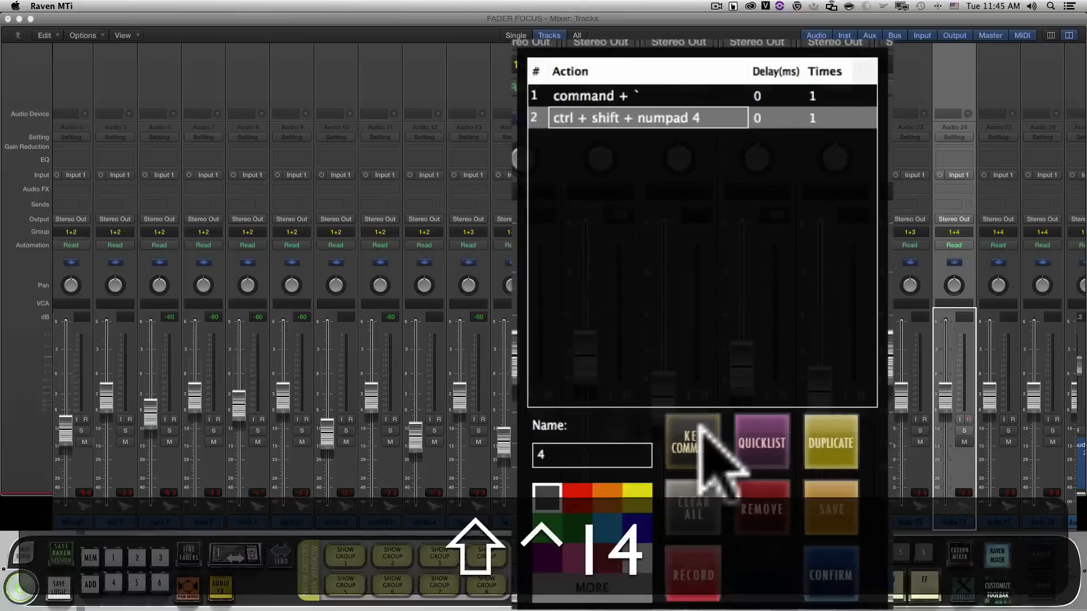
key(ctrl+shift+KP_1)
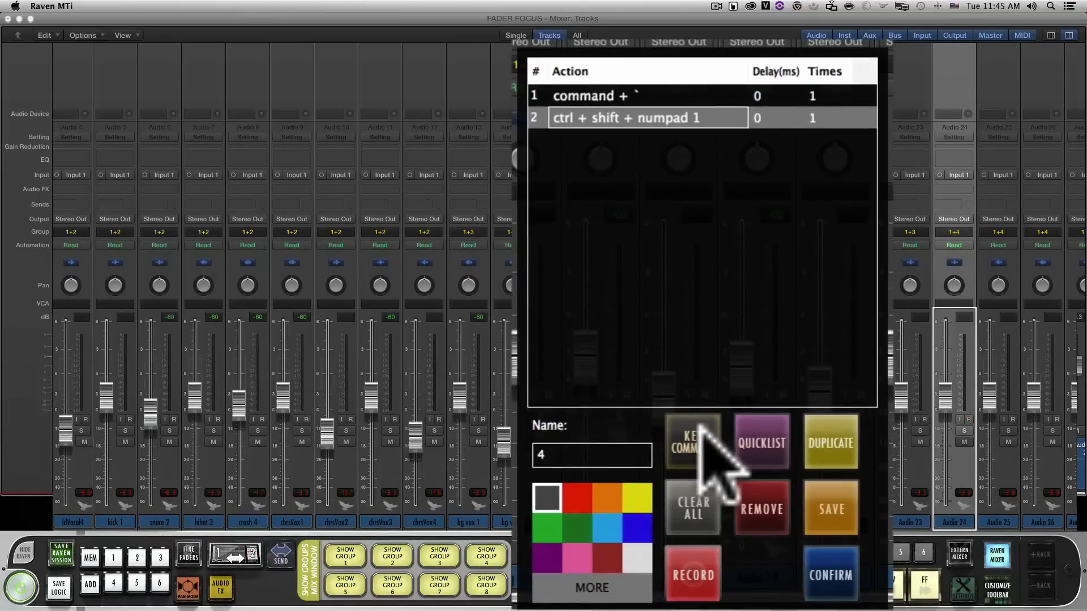
click(699, 447)
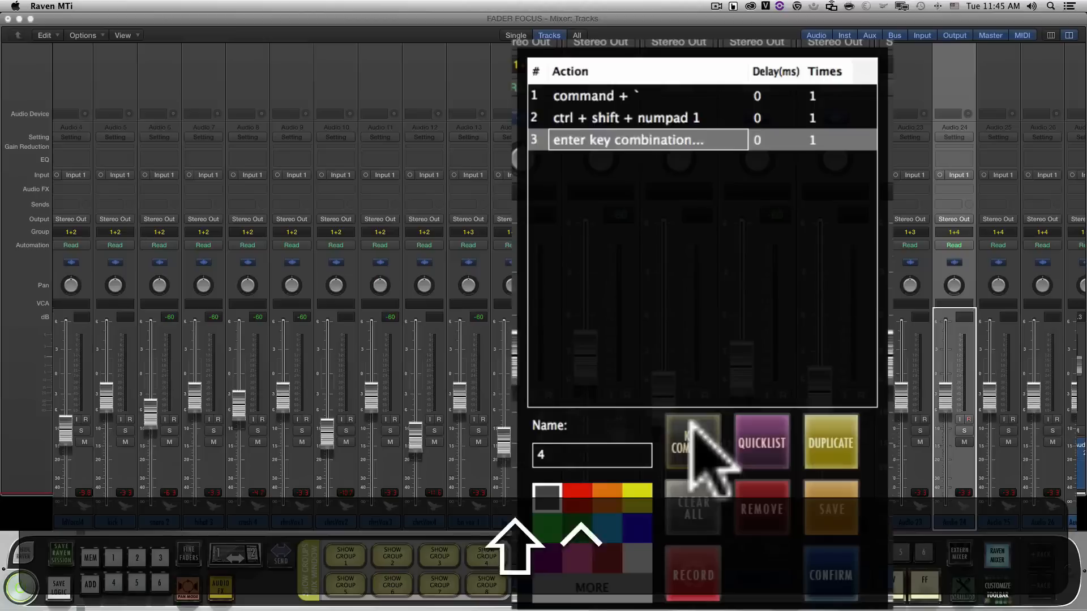
key(ctrl+shift+KP_4)
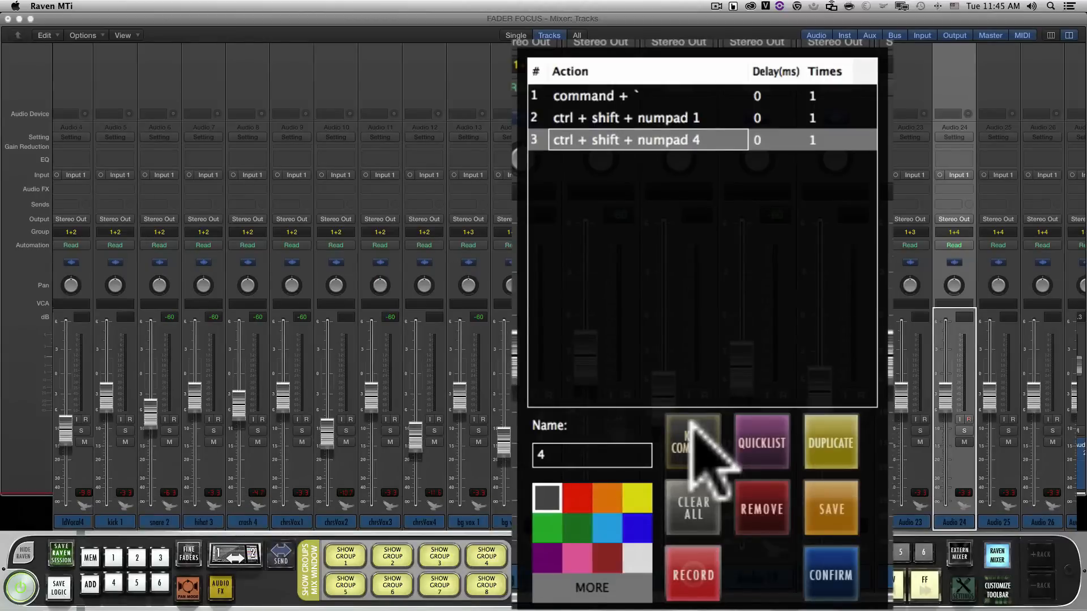
click(692, 427)
key(super+grave)
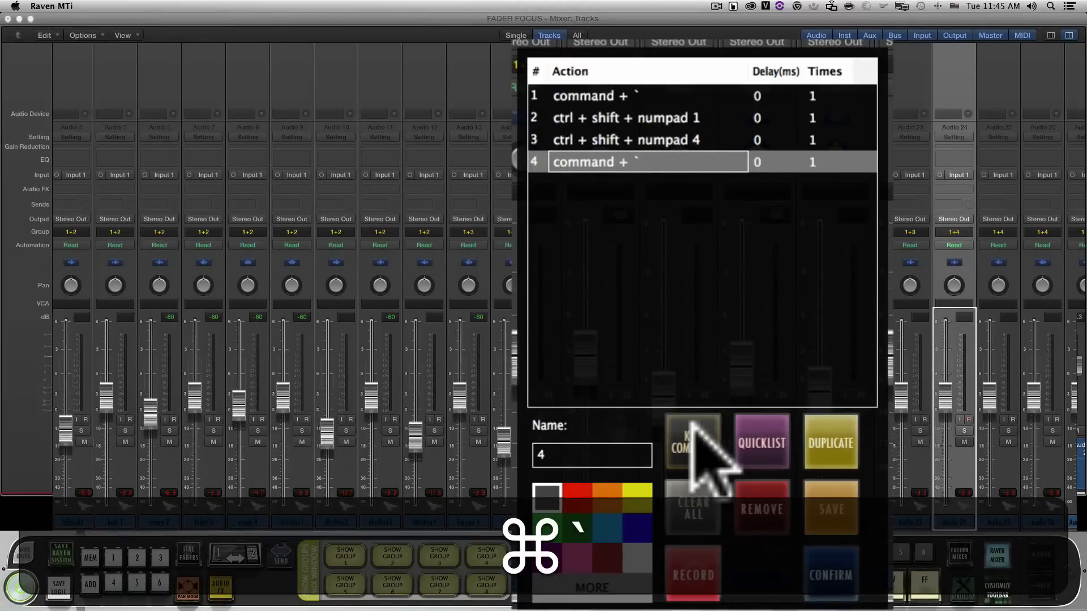
Set the delay of all four actions in the new batch command to 500 ms
double_click(771, 95)
text(500)
click(770, 118)
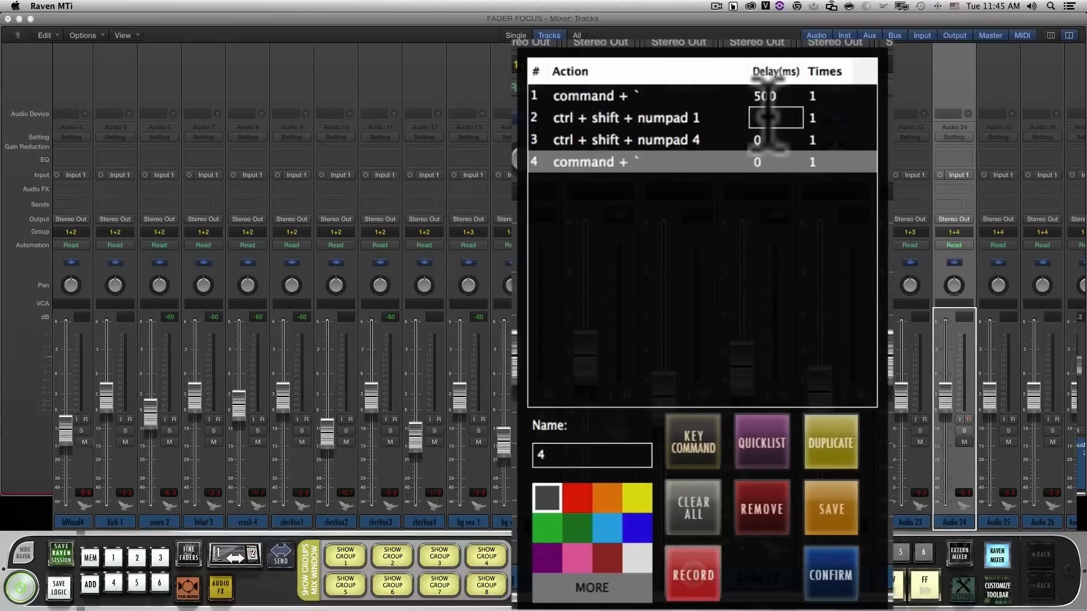
click(770, 140)
text(500)
key(Return)
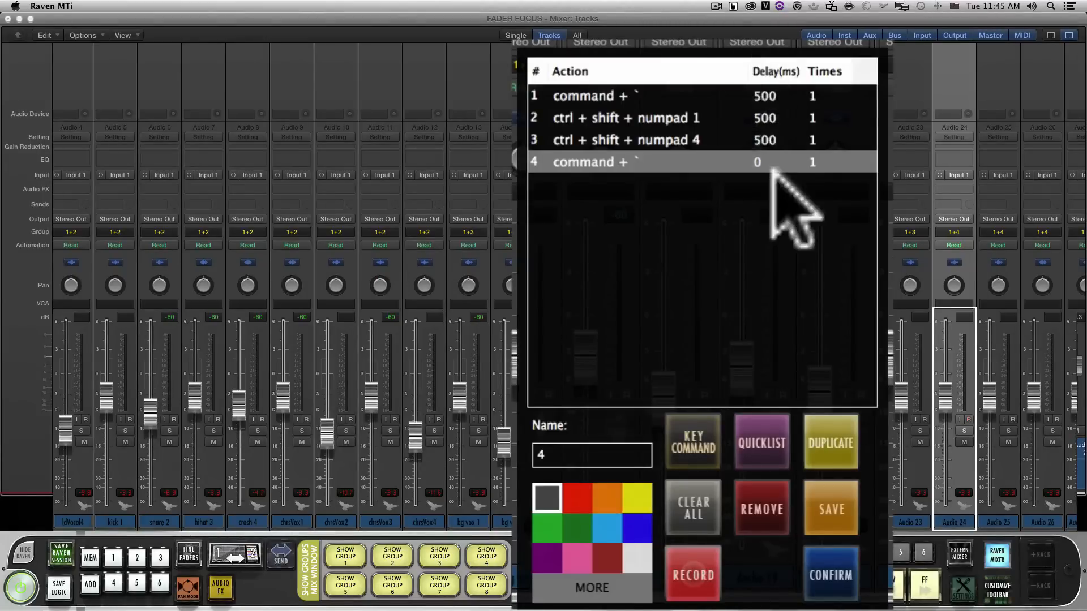
double_click(772, 165)
text(500)
key(Return)
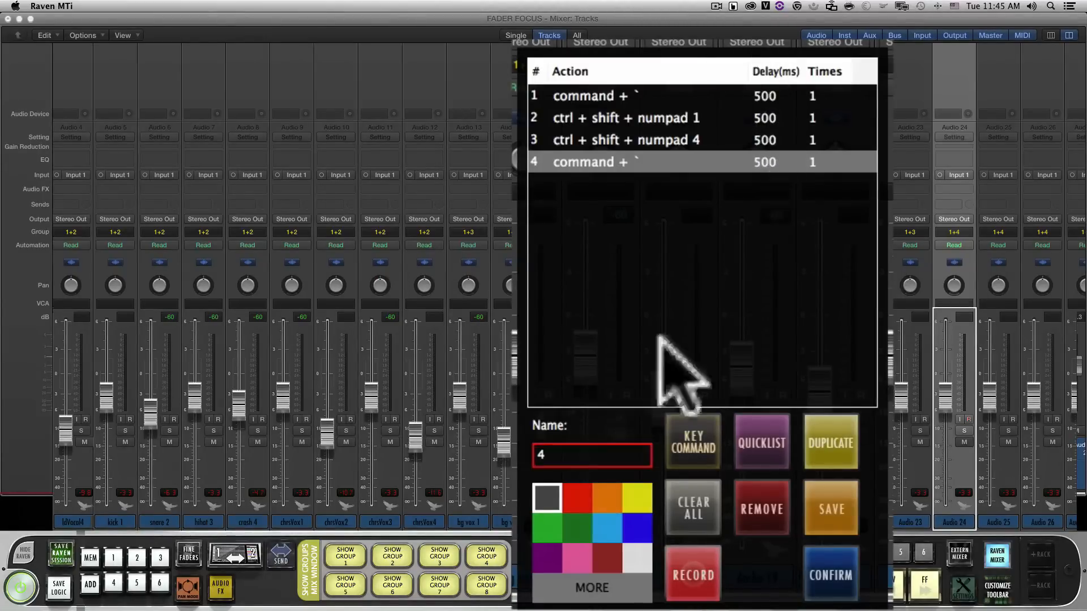
Name the batch command SHOW GROUP 4, colour it orange and confirm it
click(584, 456)
key(BackSpace)
text(SHOW GROUP 4)
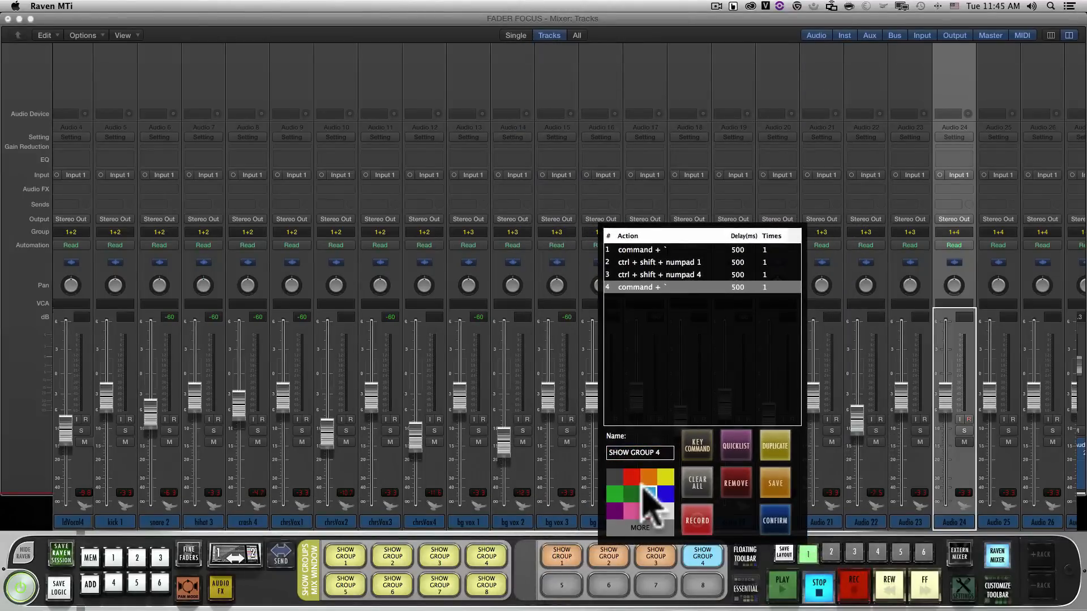
click(648, 477)
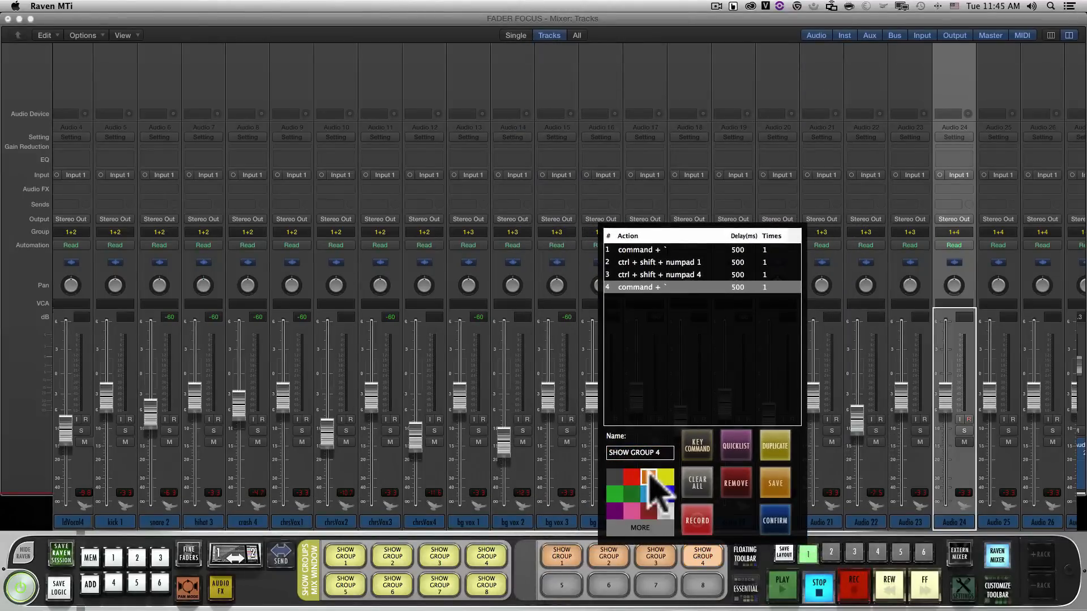
click(773, 519)
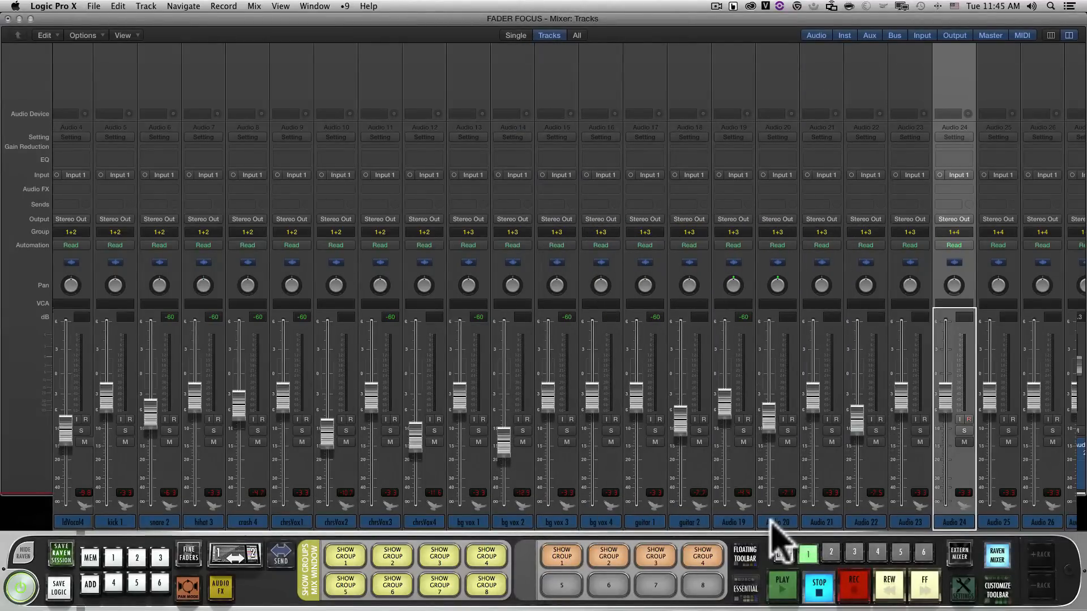
Select the snare 2 channel and run the orange SHOW GROUP 4 batch command
scroll(36, 437, left, 5)
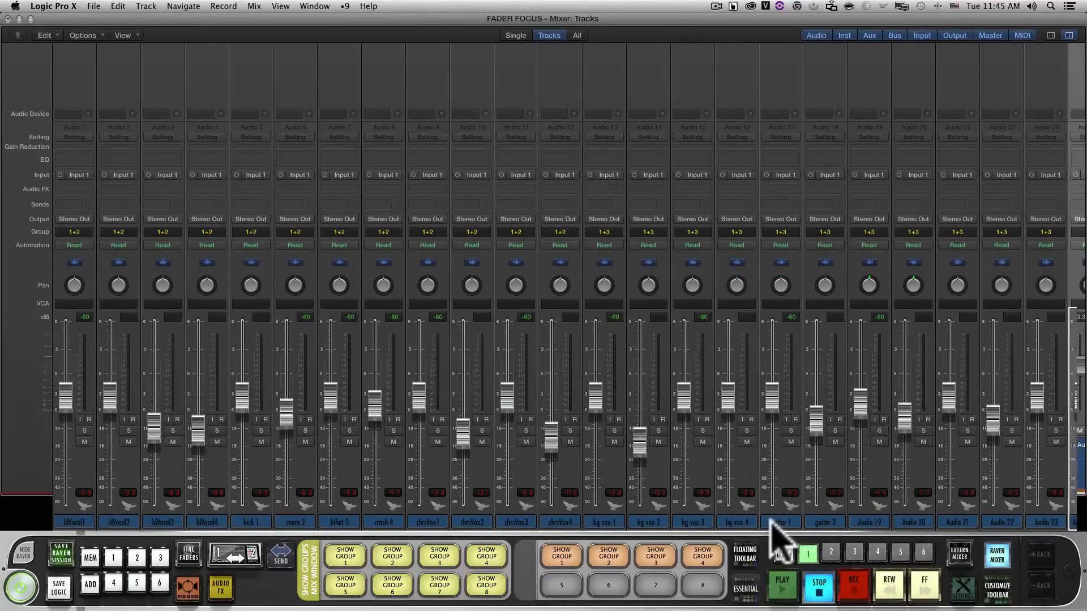
click(296, 522)
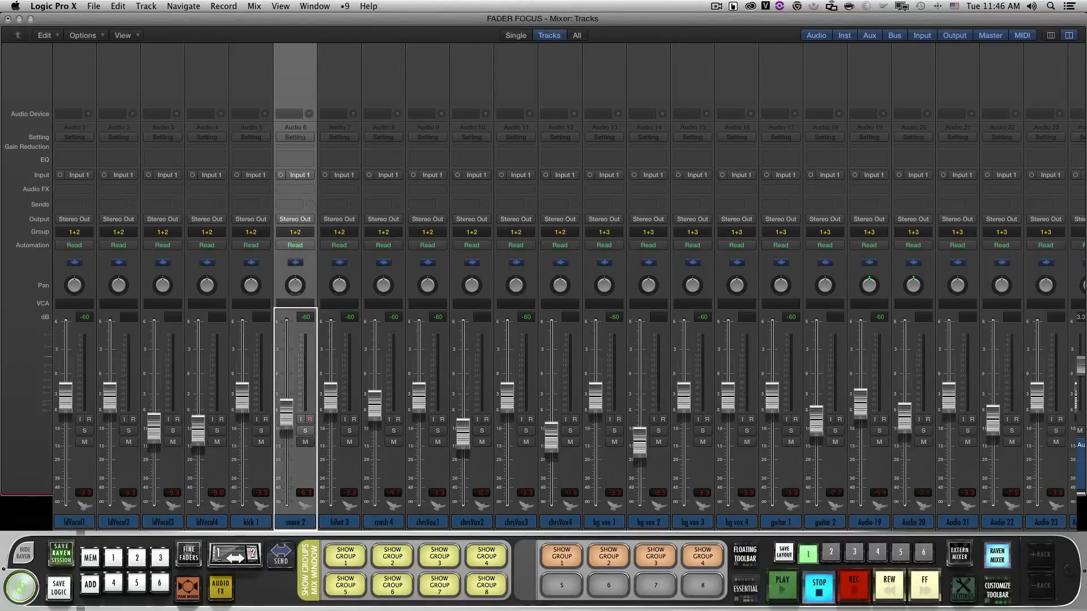
click(703, 557)
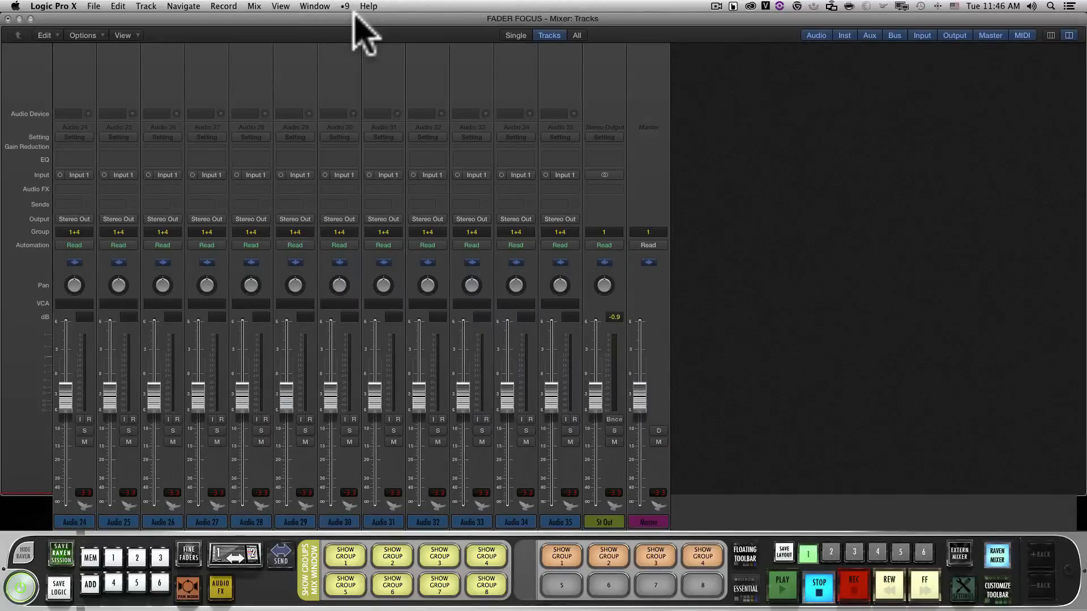
Lower the Audio 29 and Audio 30 faders slightly
drag(331, 397, 331, 425)
drag(286, 397, 330, 404)
drag(286, 421, 286, 409)
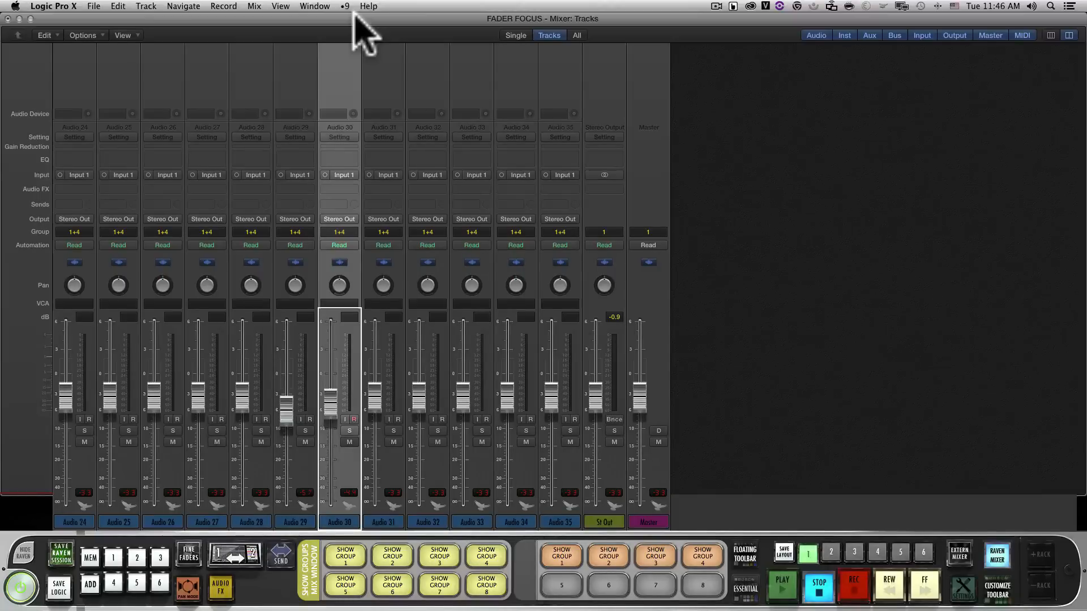
Test the orange batch commands by running SHOW GROUP 1, SHOW GROUP 2, SHOW GROUP 1 and SHOW GROUP 3 in turn
click(562, 556)
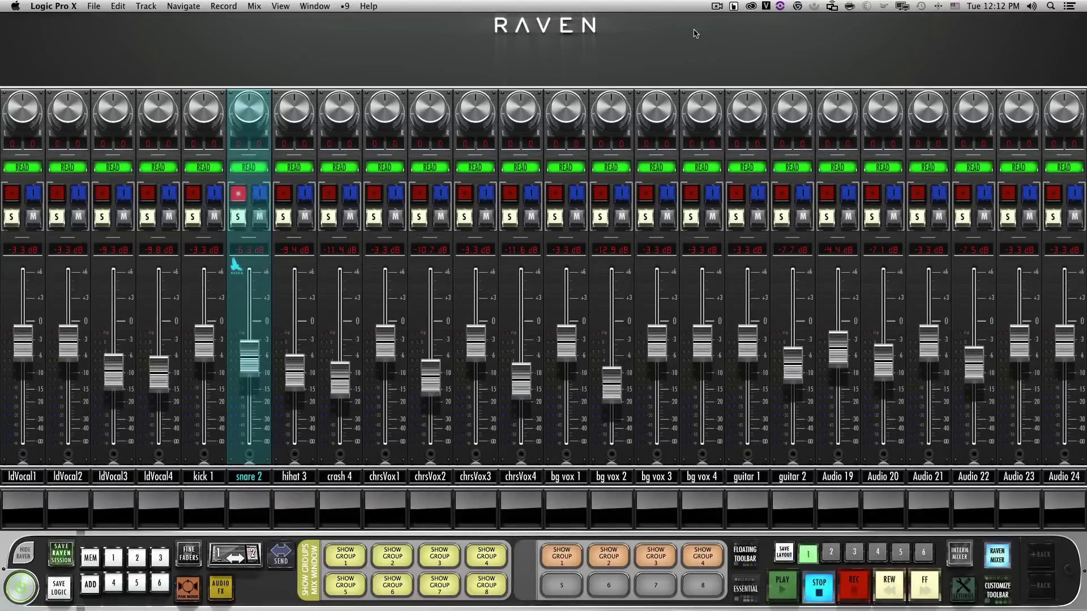
click(604, 557)
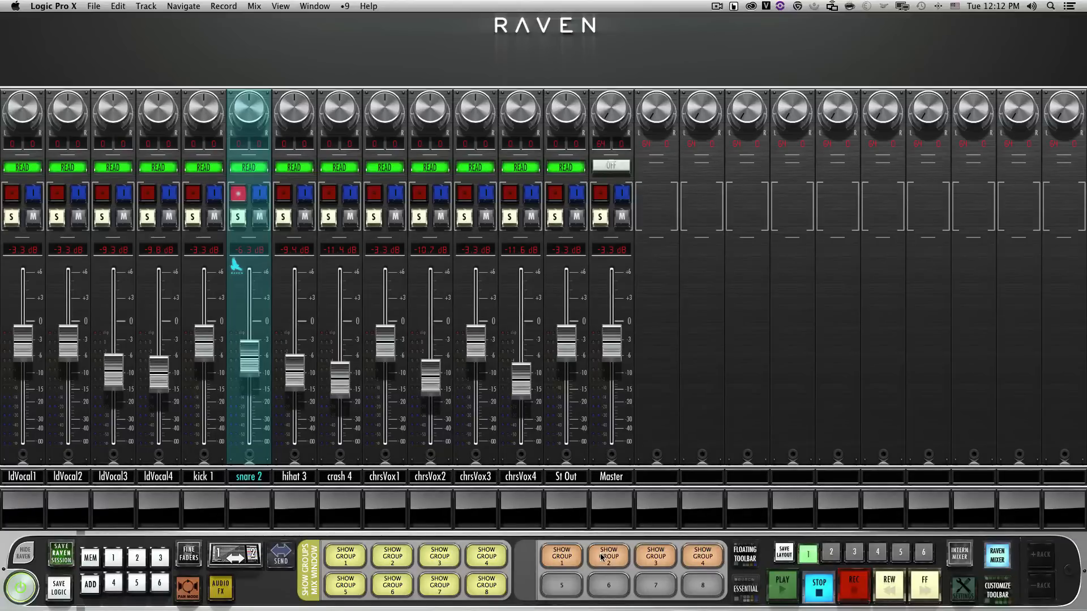
click(561, 556)
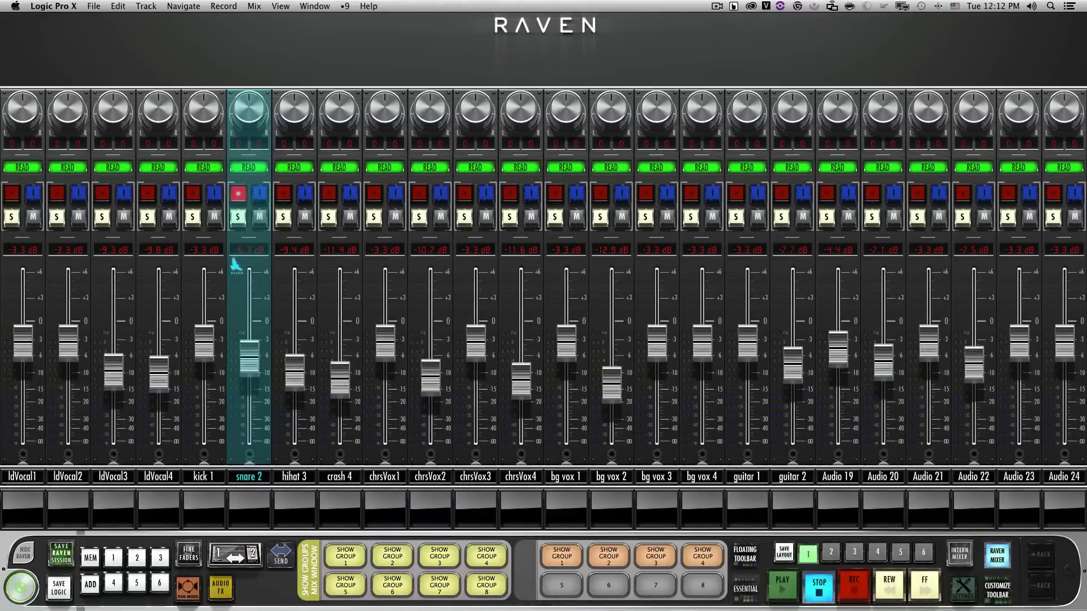
click(656, 556)
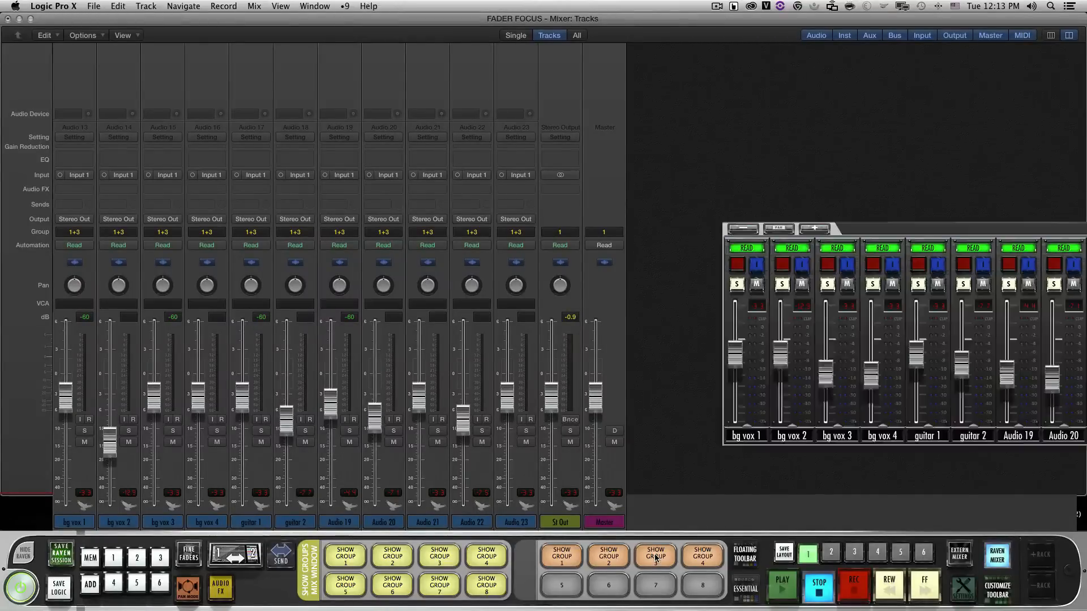
Turn off the Raven mixer, bring the Tracks window over the Logic mixer, and place the floating mixer beside its track list
drag(929, 226, 458, 265)
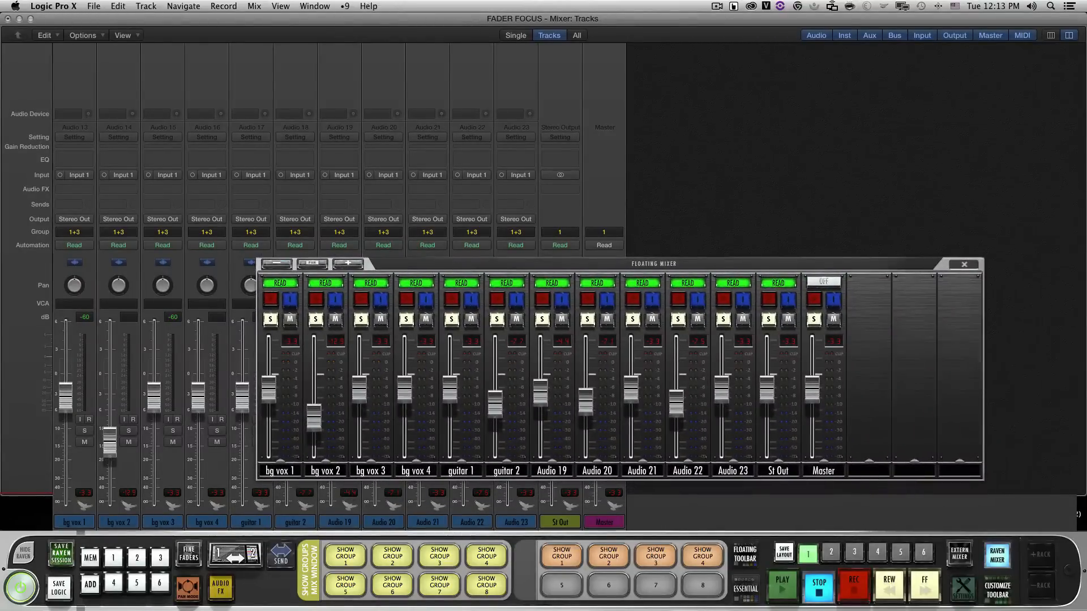
click(997, 555)
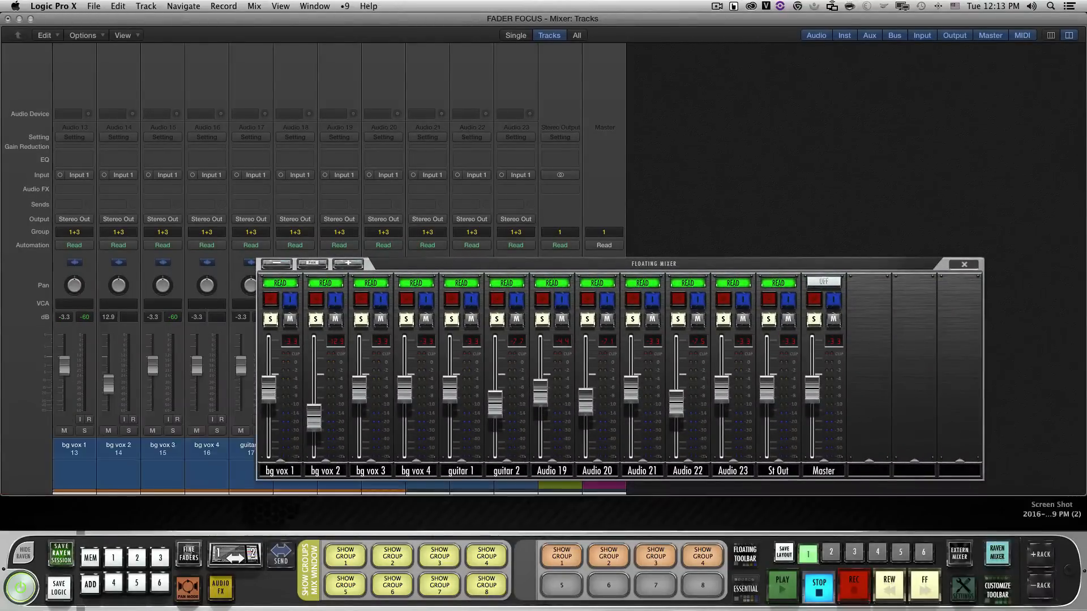
drag(1086, 11, 205, 3)
drag(663, 276, 712, 263)
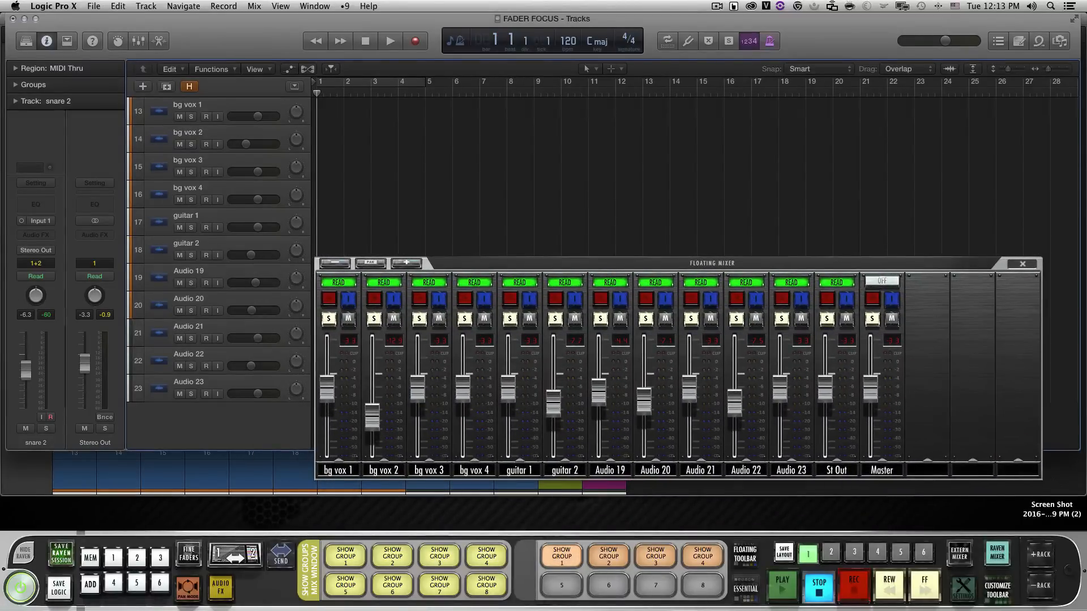
Remove the command + ` window-switching actions from the orange SHOW GROUP 1 batch command and confirm it
right_click(561, 557)
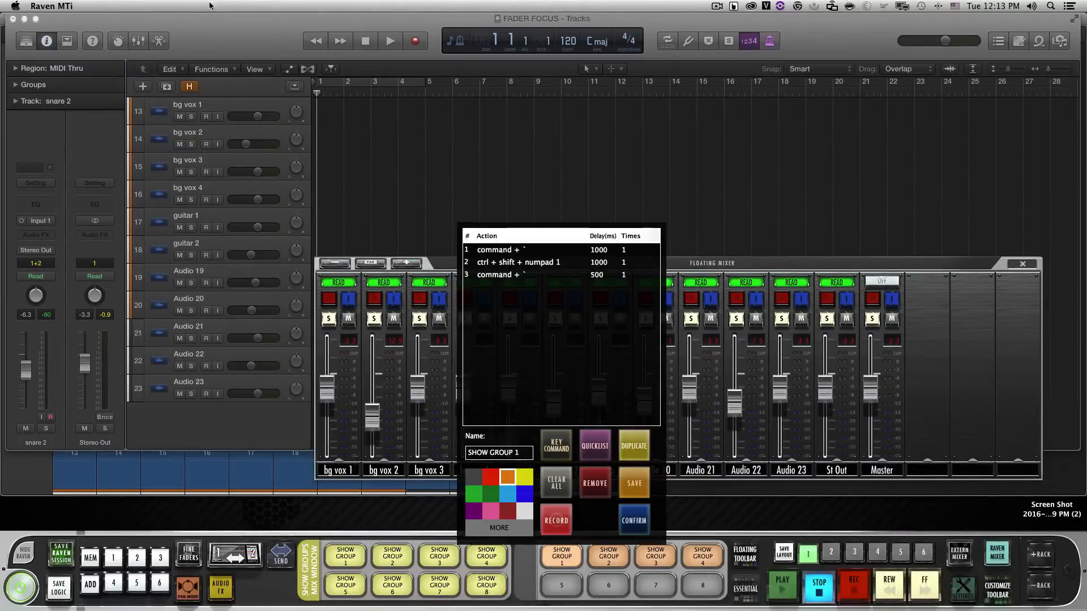
click(517, 249)
click(597, 494)
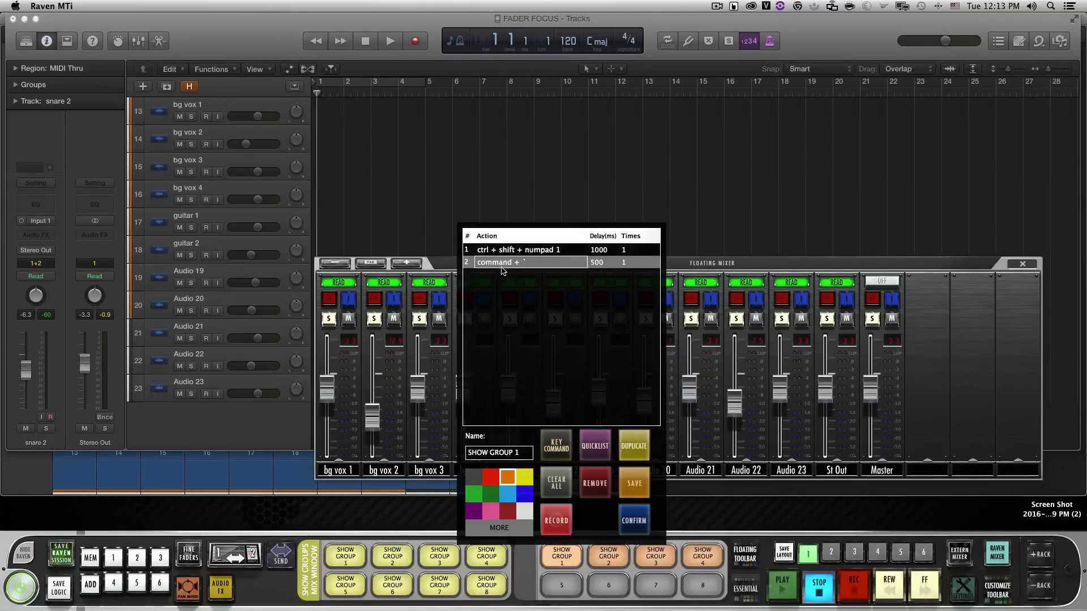
click(635, 520)
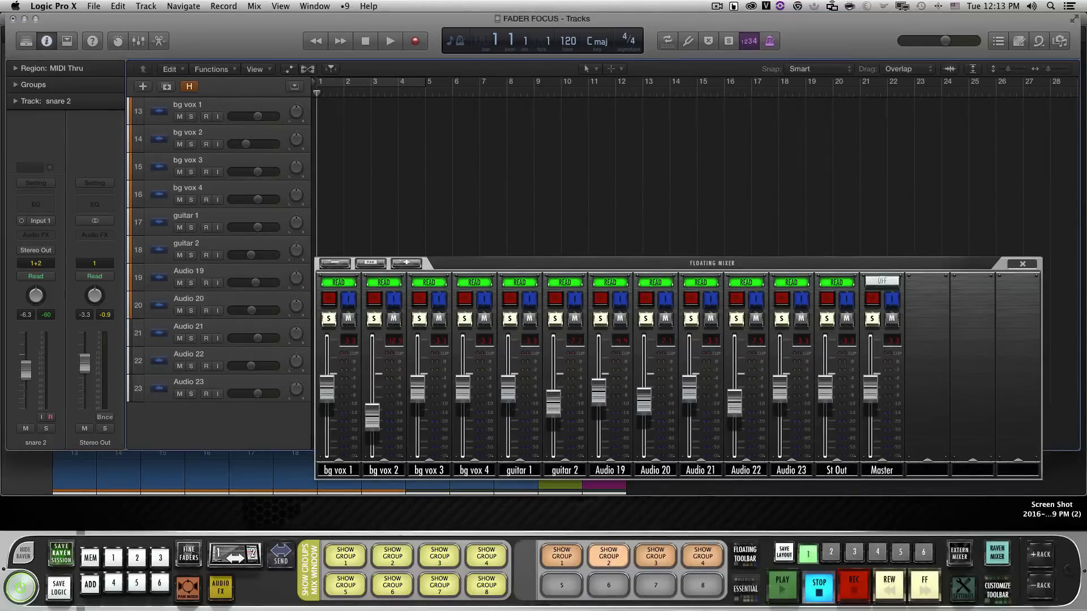
Remove both command + ` actions from the orange SHOW GROUP 2 batch command and confirm it
right_click(608, 556)
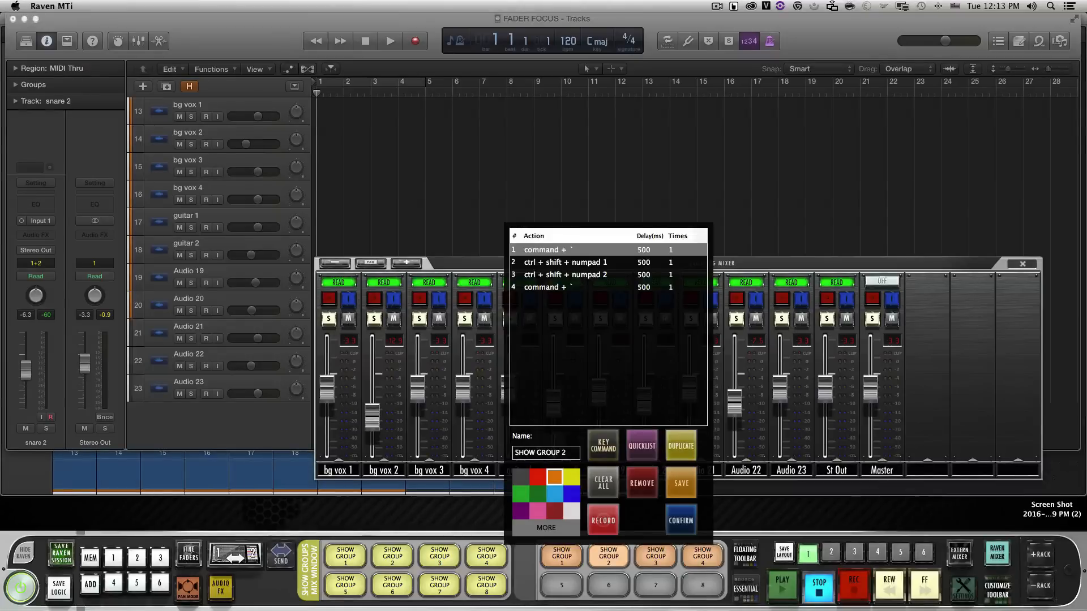
click(642, 483)
click(555, 274)
click(642, 484)
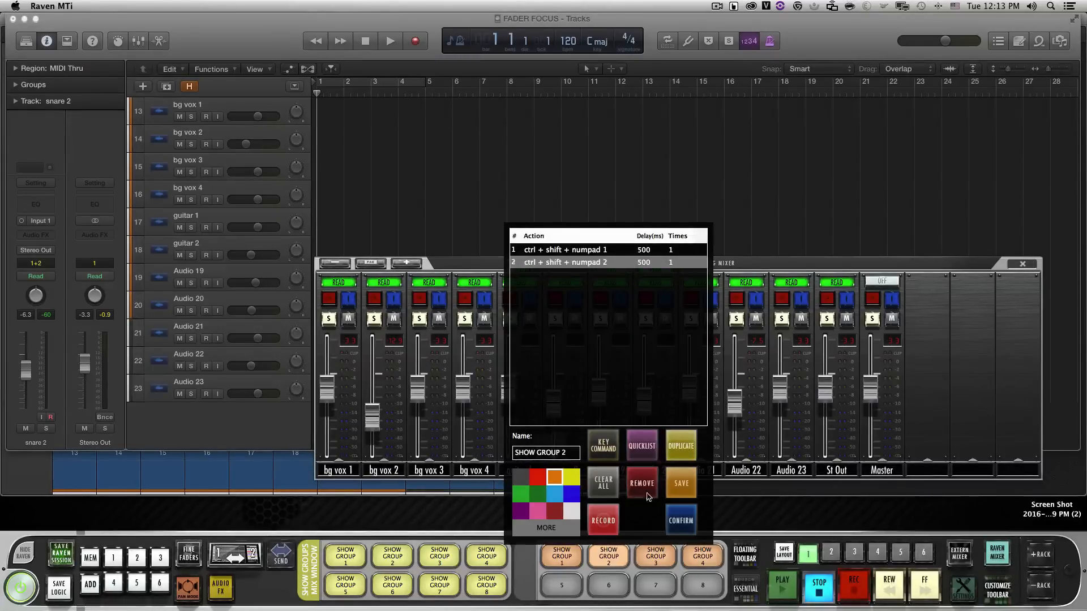
click(682, 521)
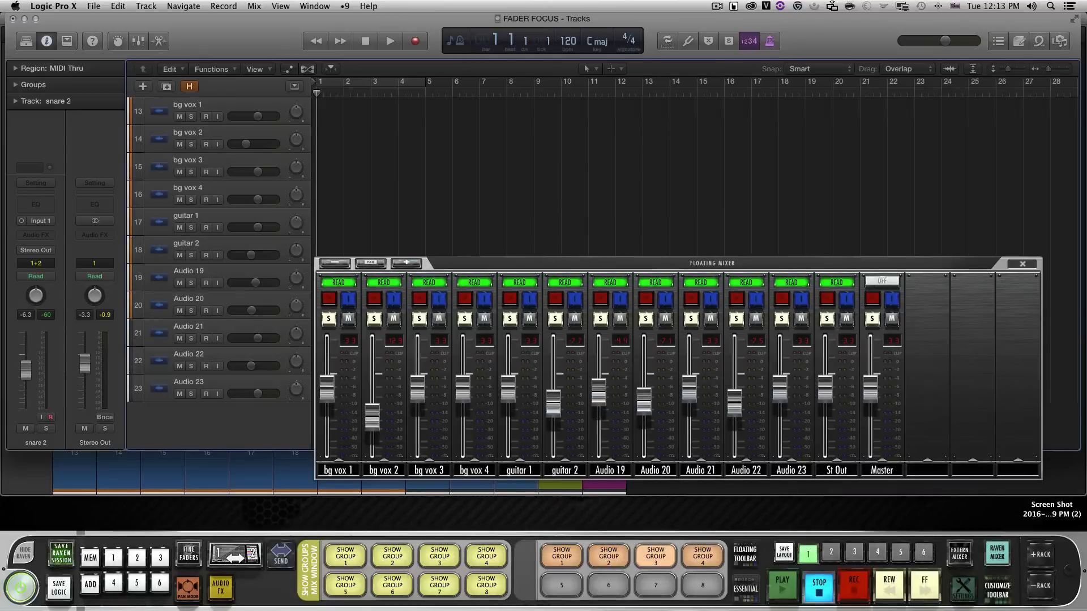
Remove both command + ` actions from the orange SHOW GROUP 3 batch command and confirm it
right_click(655, 555)
click(606, 287)
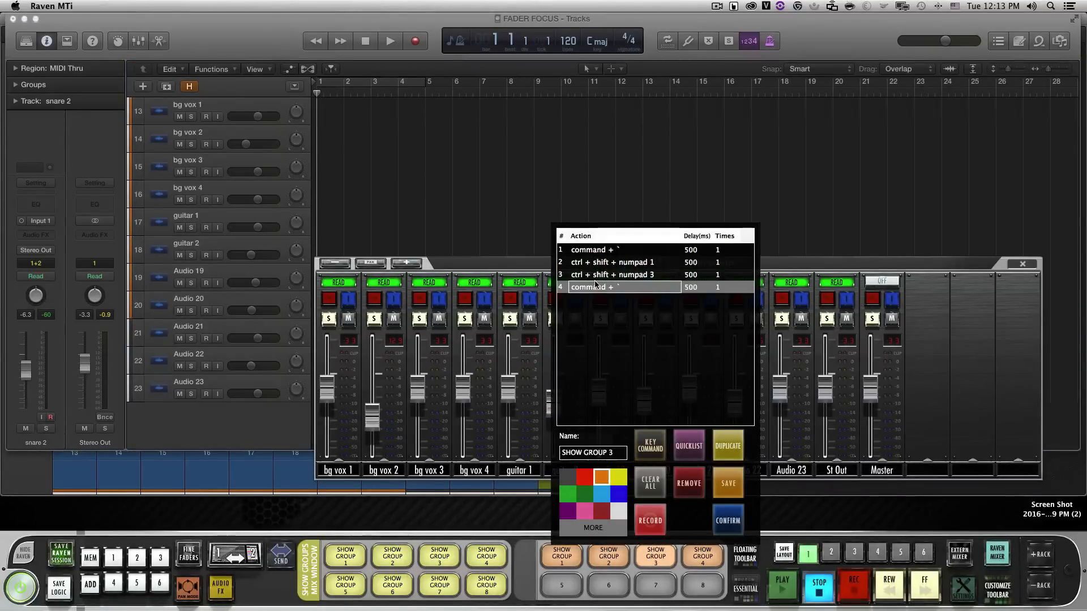
click(687, 485)
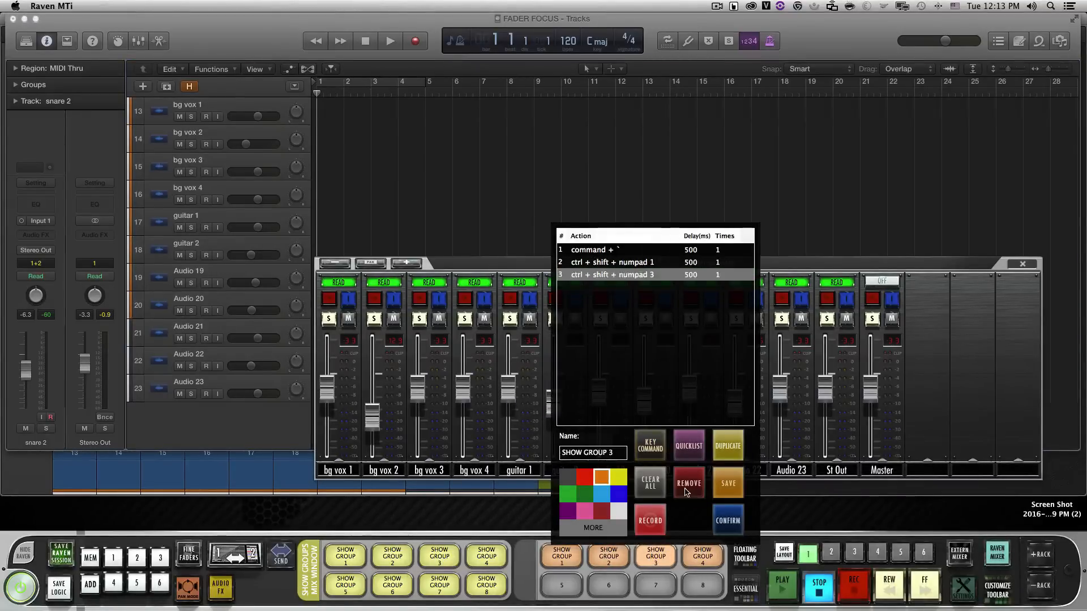
click(730, 518)
Test the shortened orange batch commands on the floating mixer by running SHOW GROUP 1, SHOW GROUP 2 and SHOW GROUP 3
click(562, 556)
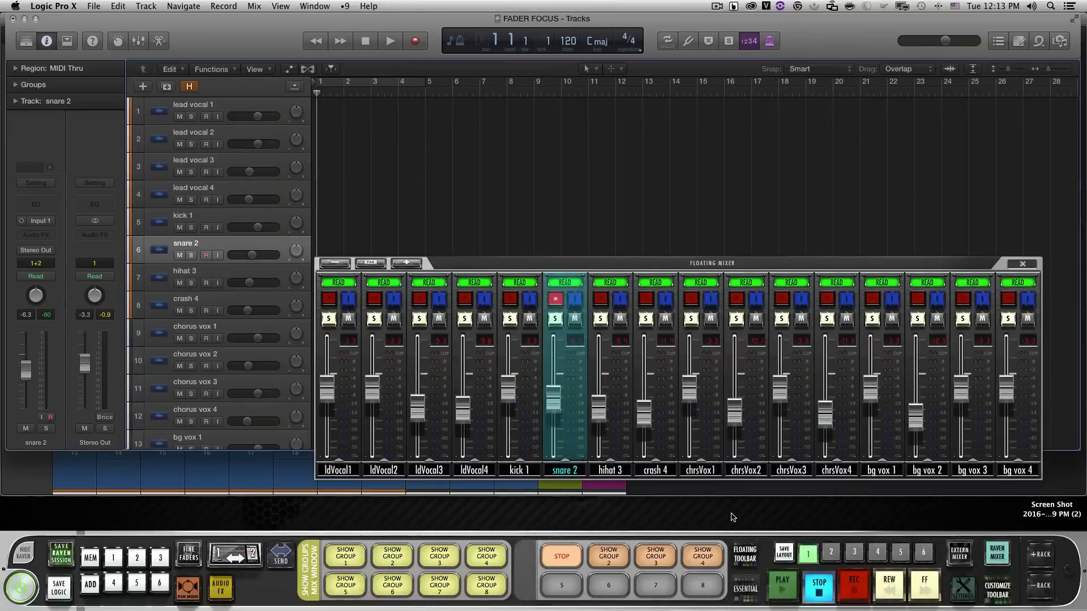
click(609, 556)
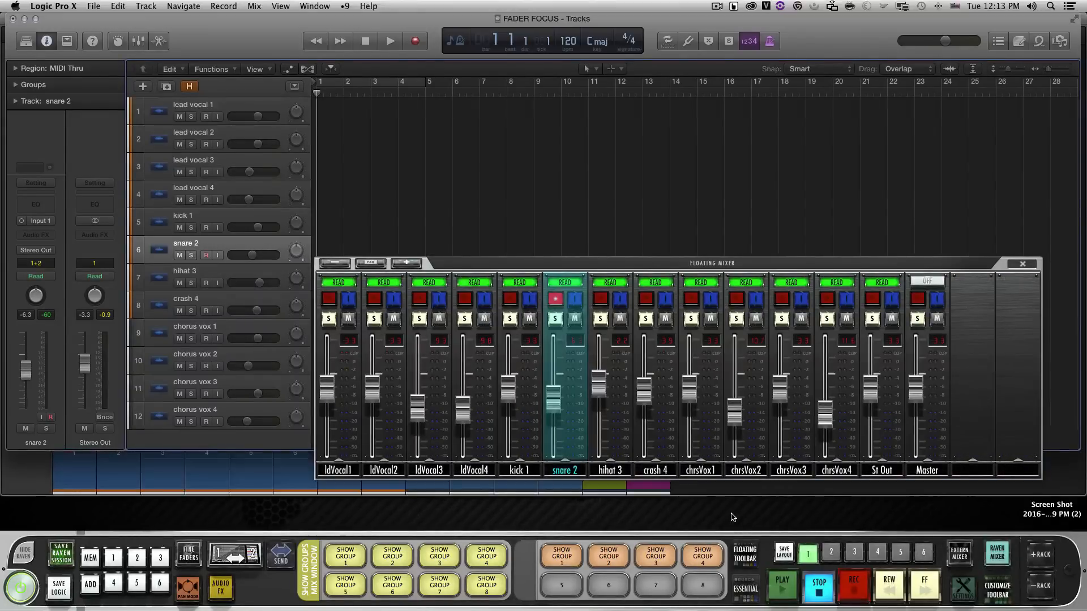
click(655, 556)
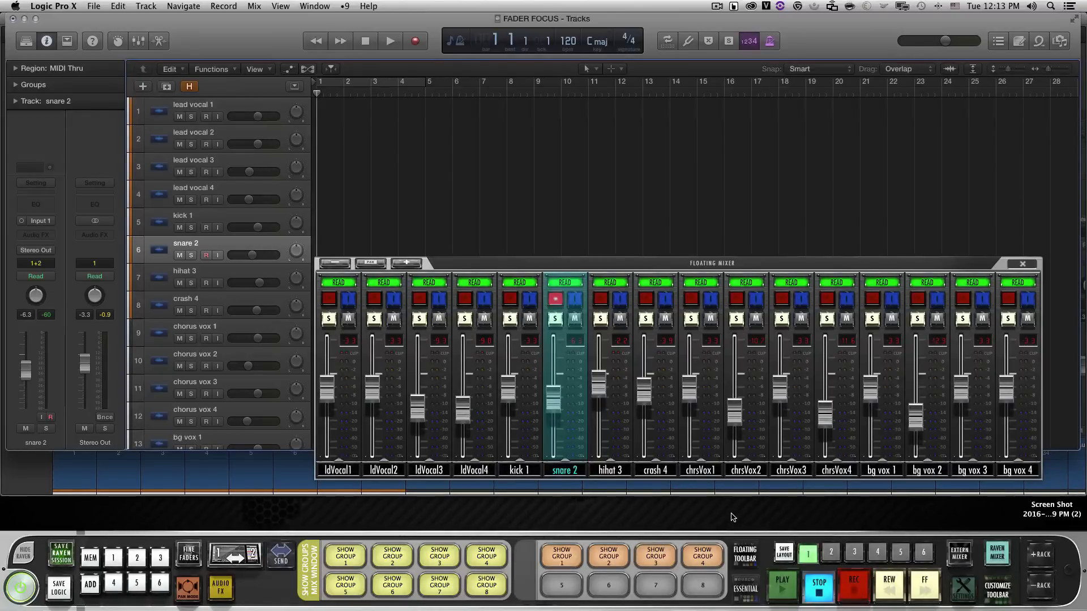
click(655, 556)
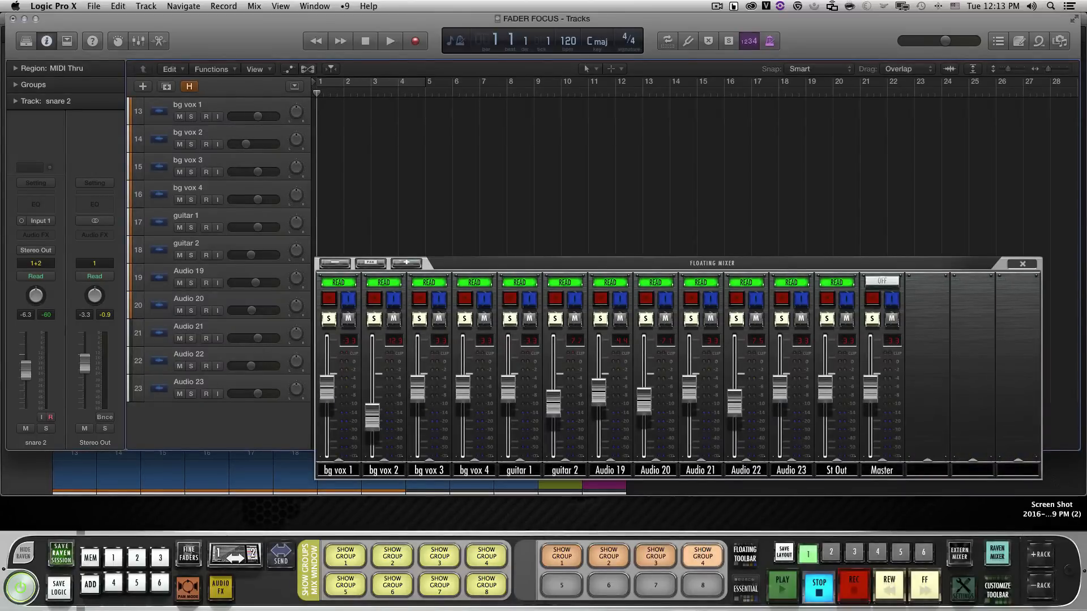
Remove both command + ` actions from the orange SHOW GROUP 4 batch command, confirm it and run it
right_click(702, 556)
click(736, 483)
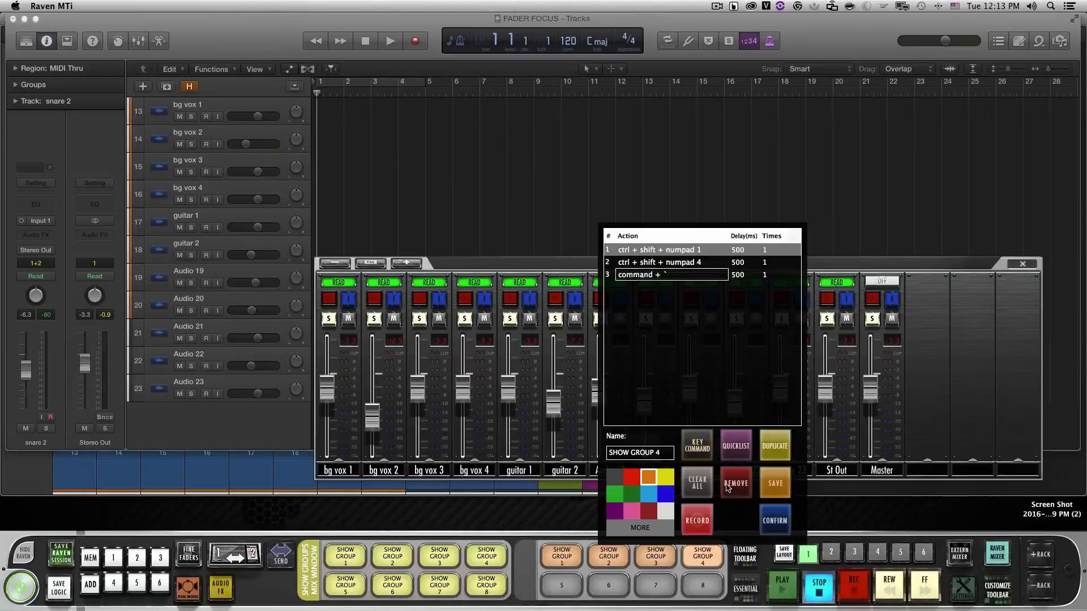
double_click(634, 273)
click(736, 483)
click(775, 521)
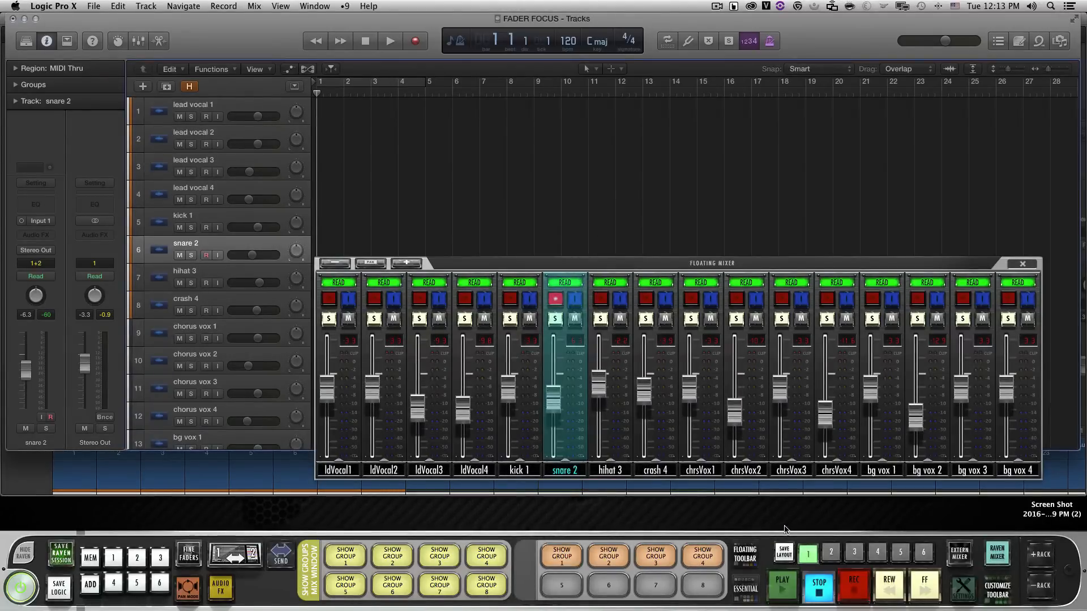
click(702, 556)
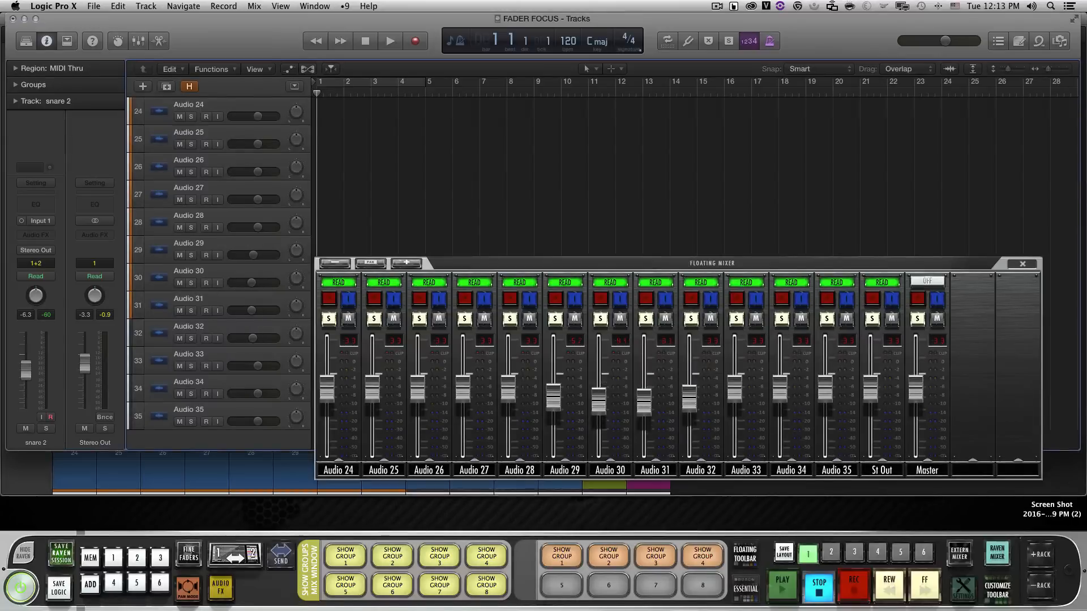